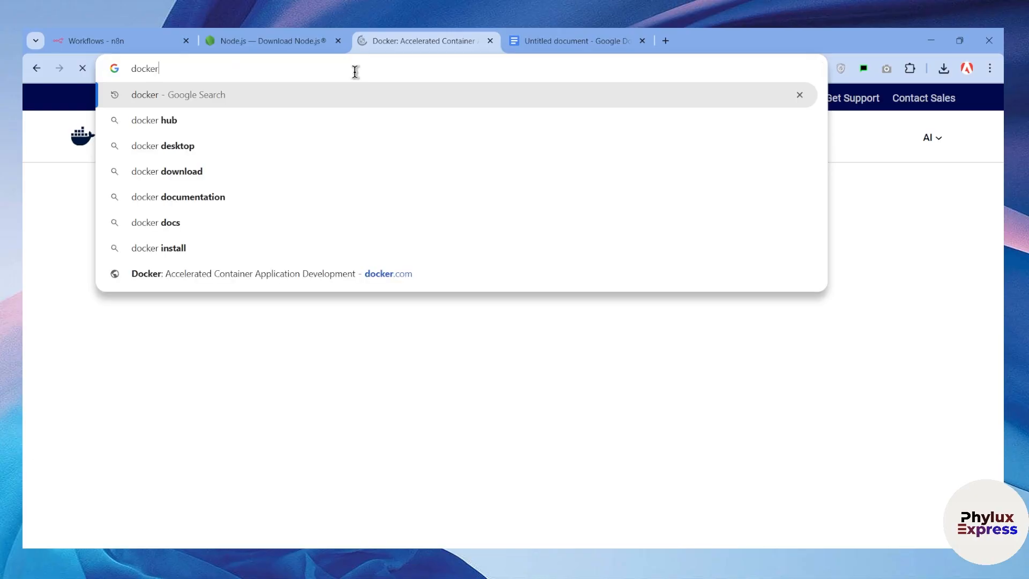
Search the web for docker and open the official docker.com site
key("Return")
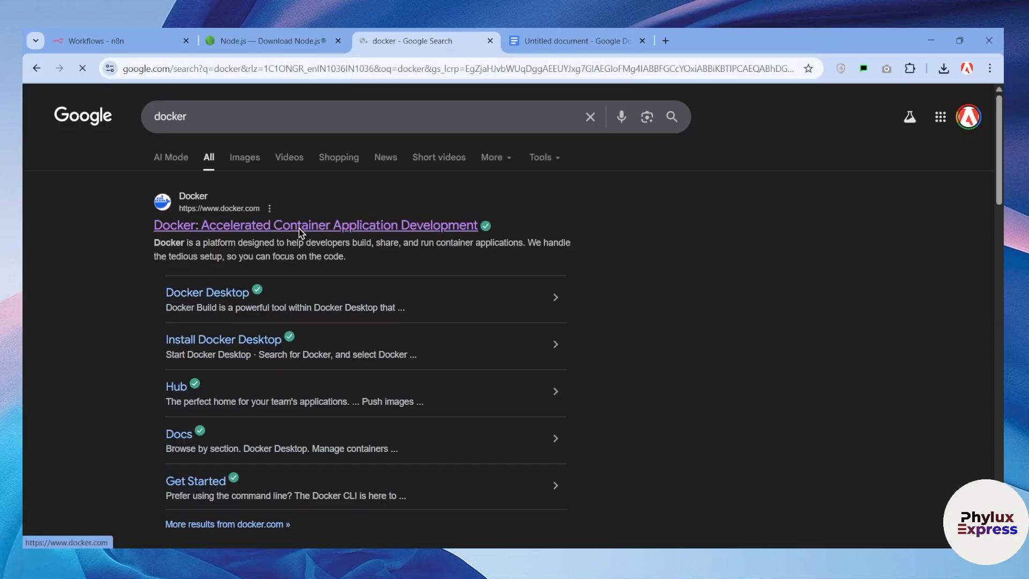
left_click(300, 229)
mouse_move(365, 356)
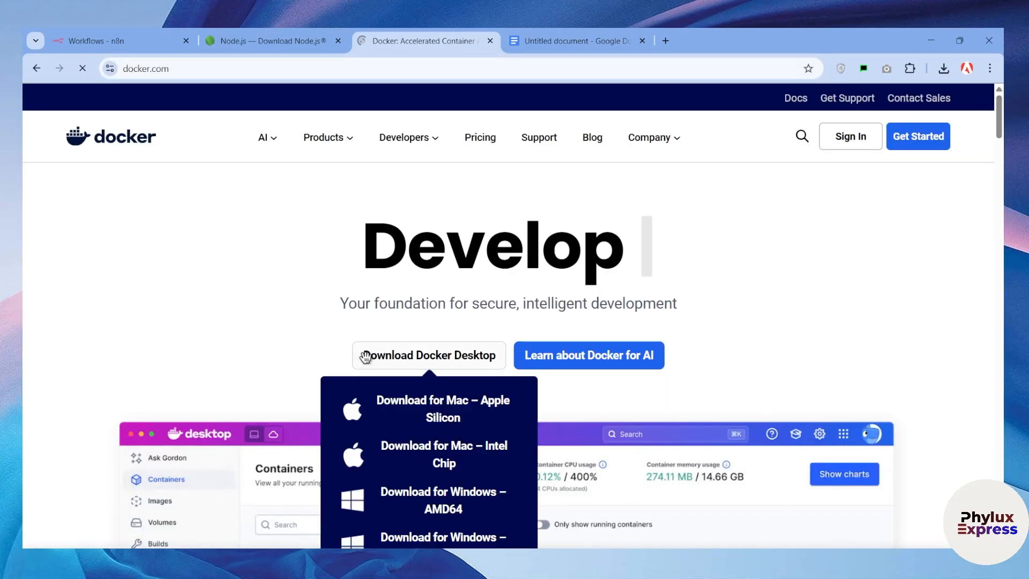
scroll(397, 359, "down", 2)
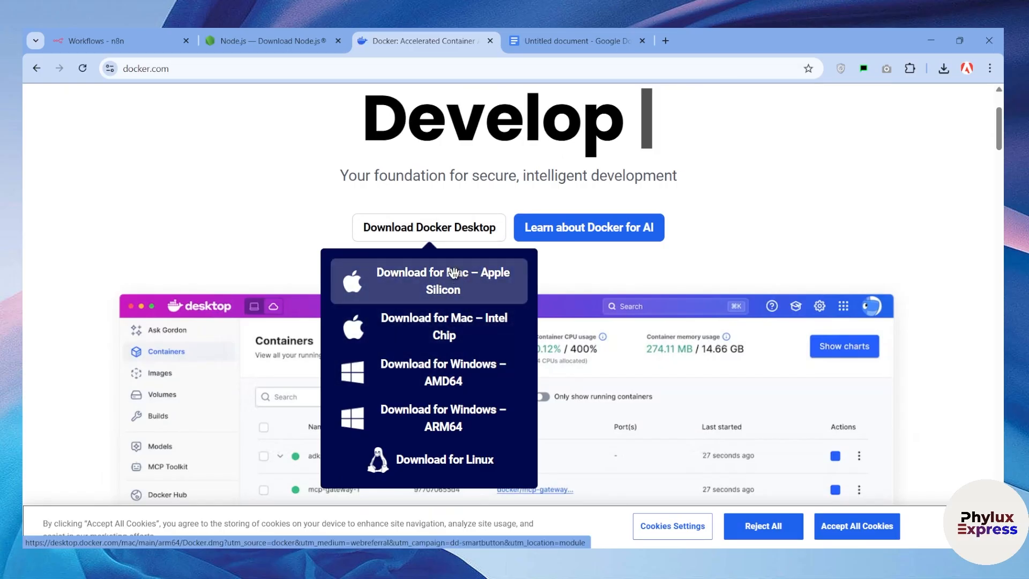
scroll(505, 293, "up", 3)
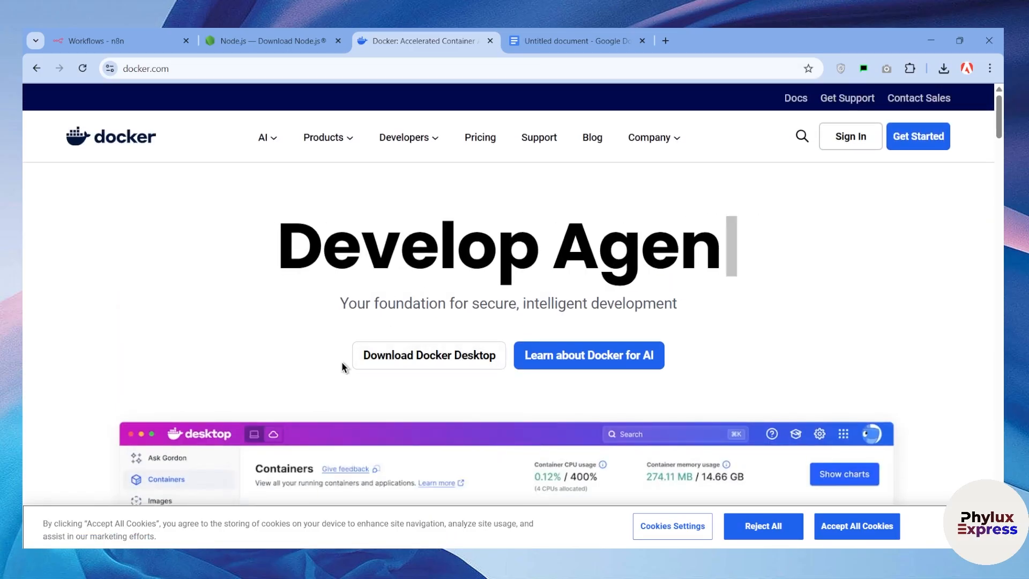
scroll(376, 365, "down", 3)
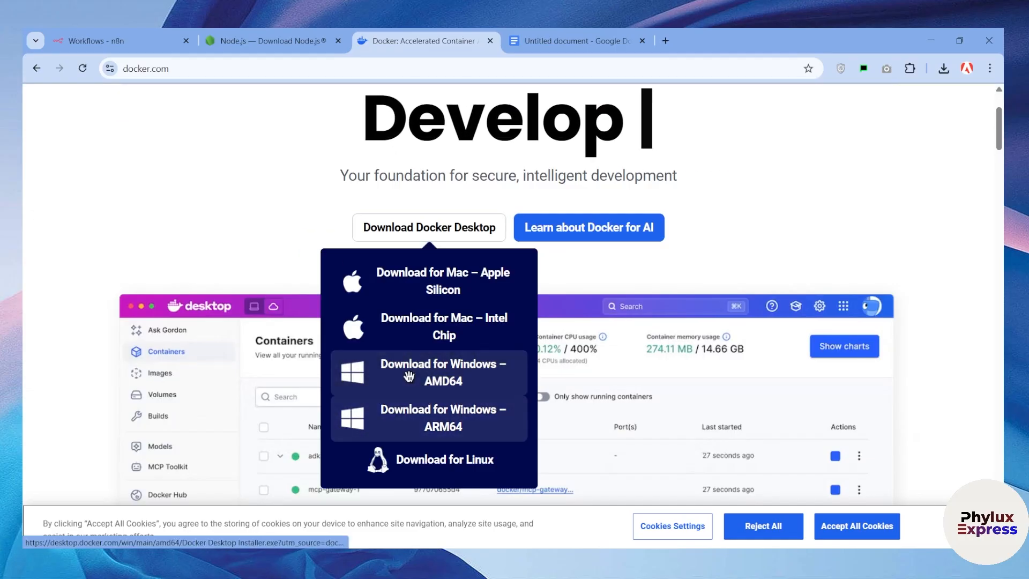
Start the Docker Desktop for Windows AMD64 download, then cancel it in the downloads panel
left_click(449, 390)
left_click(944, 69)
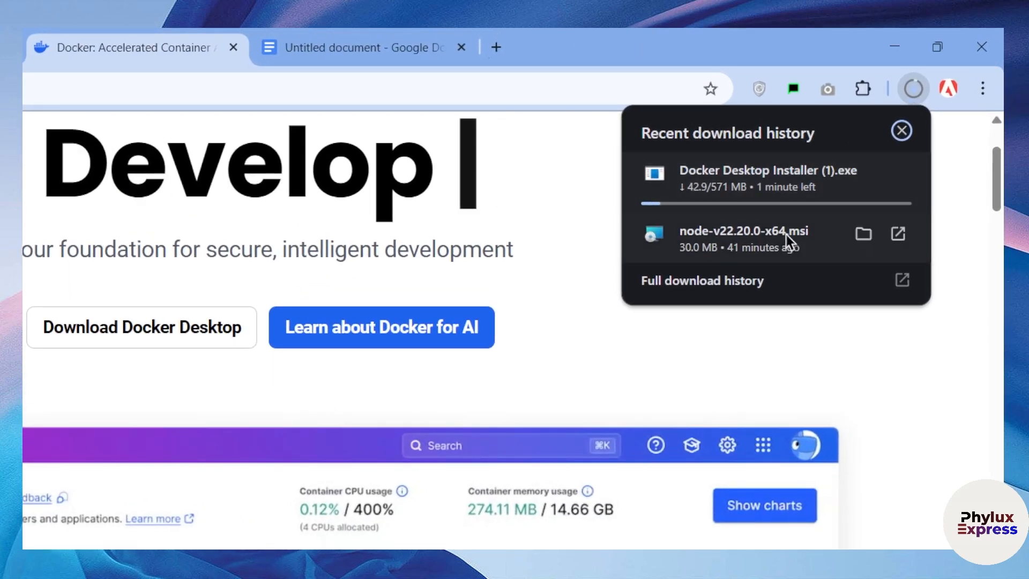
left_click(549, 266)
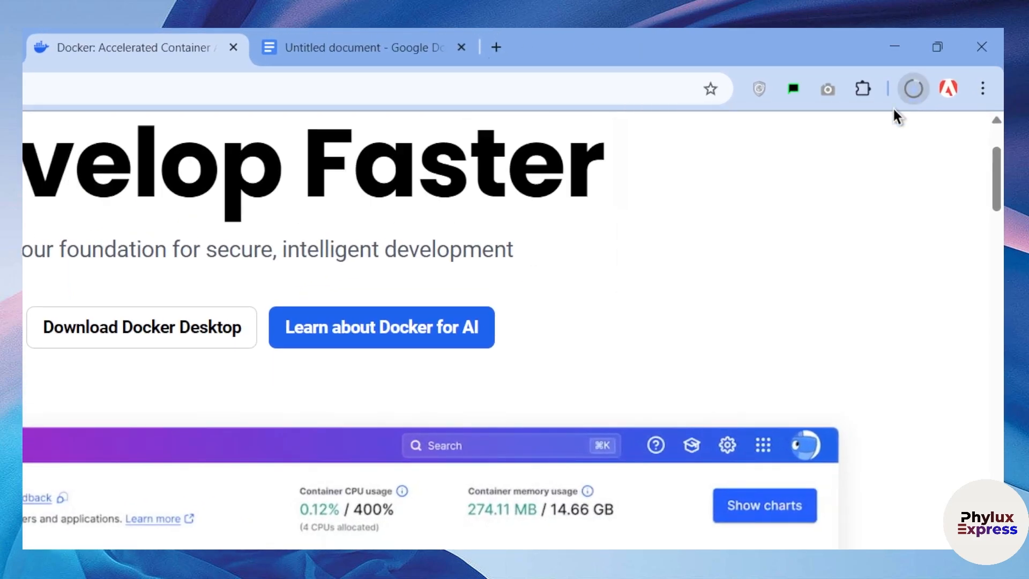
left_click(917, 90)
left_click(898, 170)
left_click(715, 329)
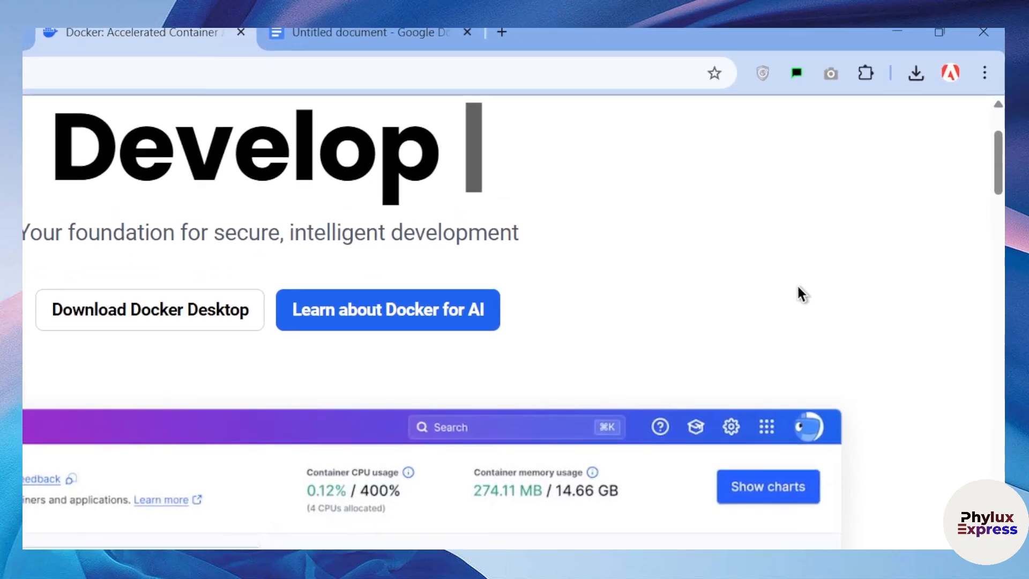
Return to the Node.js download page tab
scroll(437, 207, "up", 1)
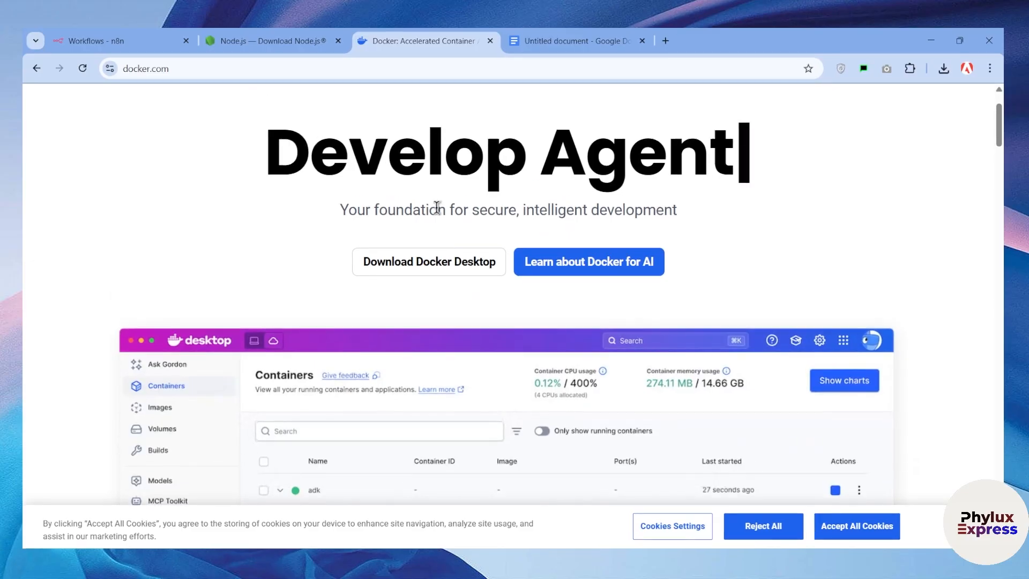
scroll(437, 207, "up", 2)
left_click(302, 36)
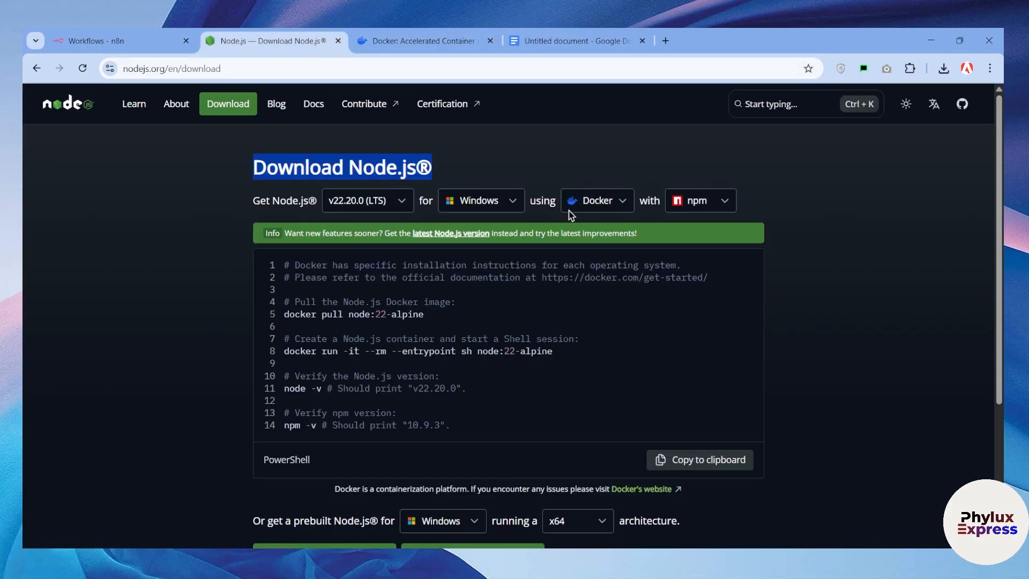
Close the stray PowerShell window, search the web for nodejs and open nodejs.org
key("alt+Tab")
left_click(782, 58)
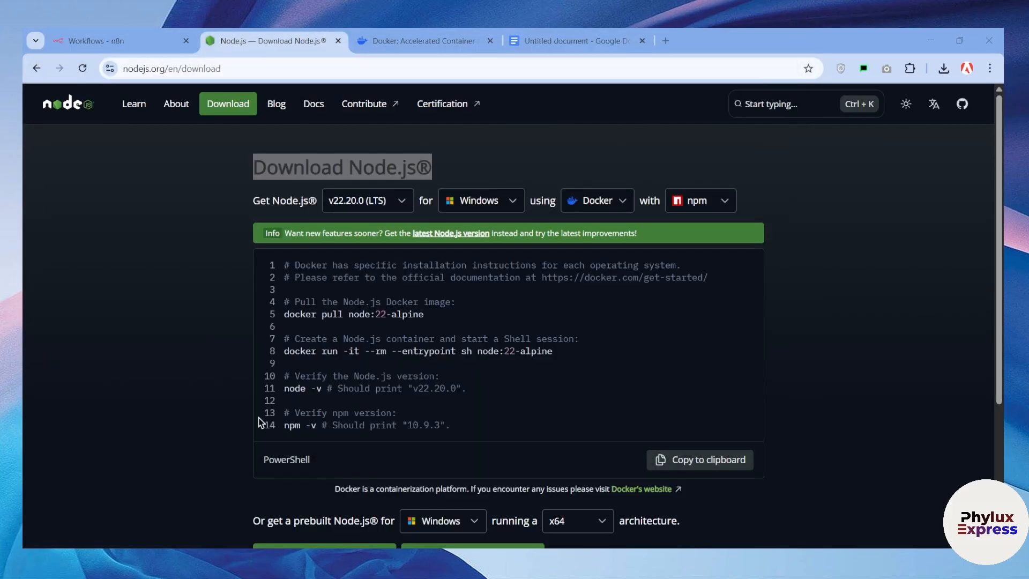
scroll(306, 295, "down", 4)
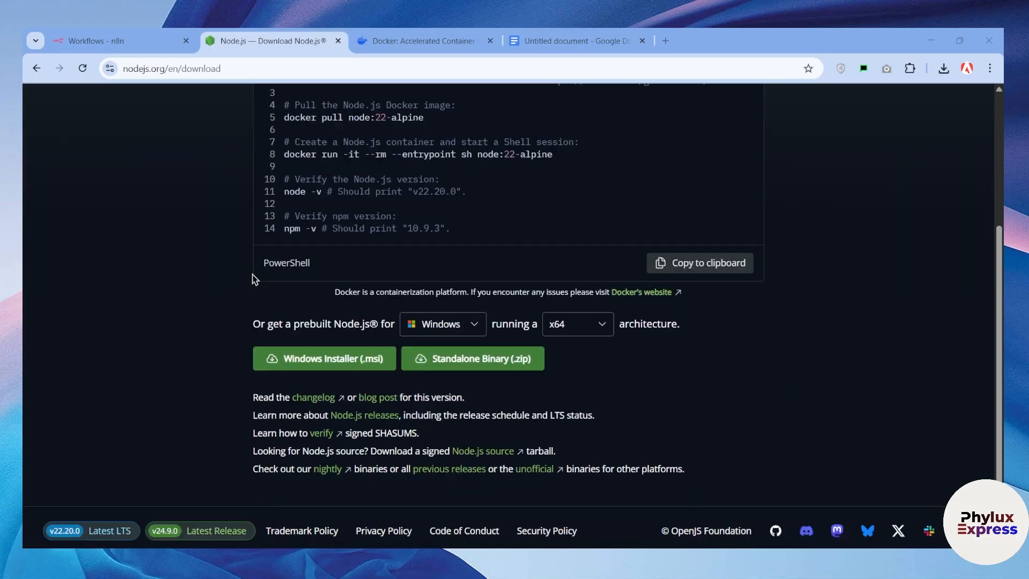
left_click(184, 255)
scroll(185, 252, "up", 4)
left_click(250, 67)
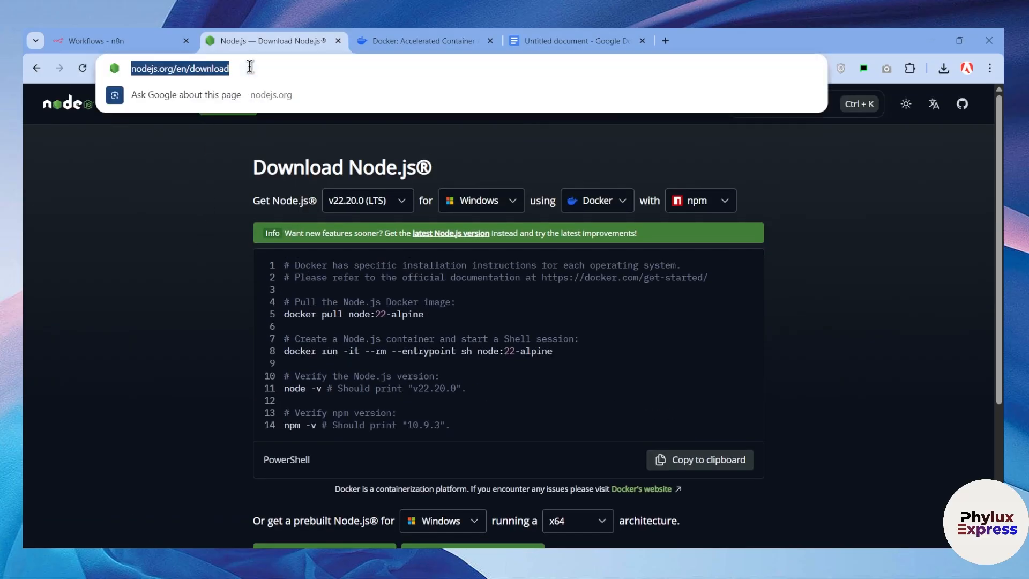
type("nodejs")
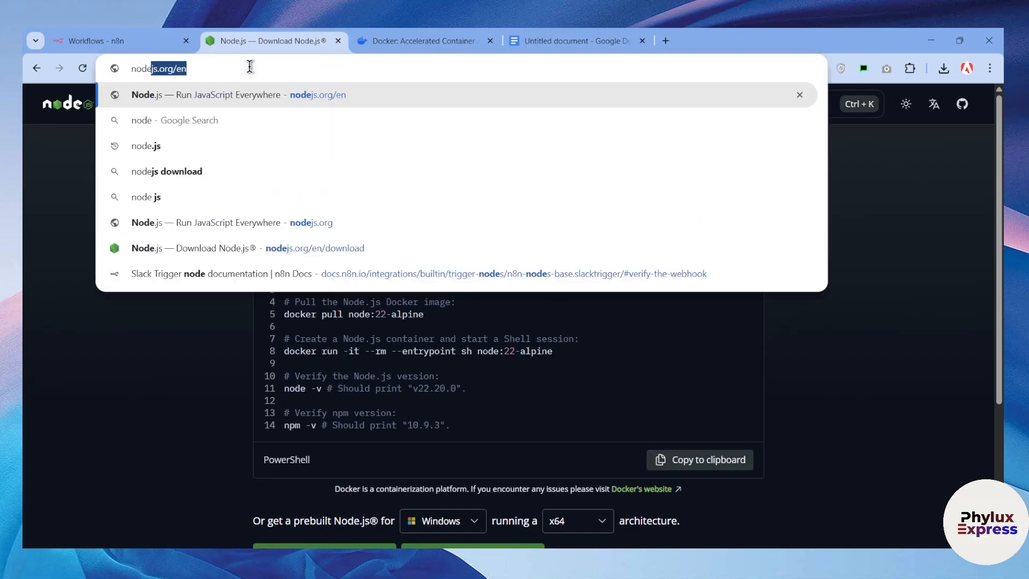
key("Delete")
key("Return")
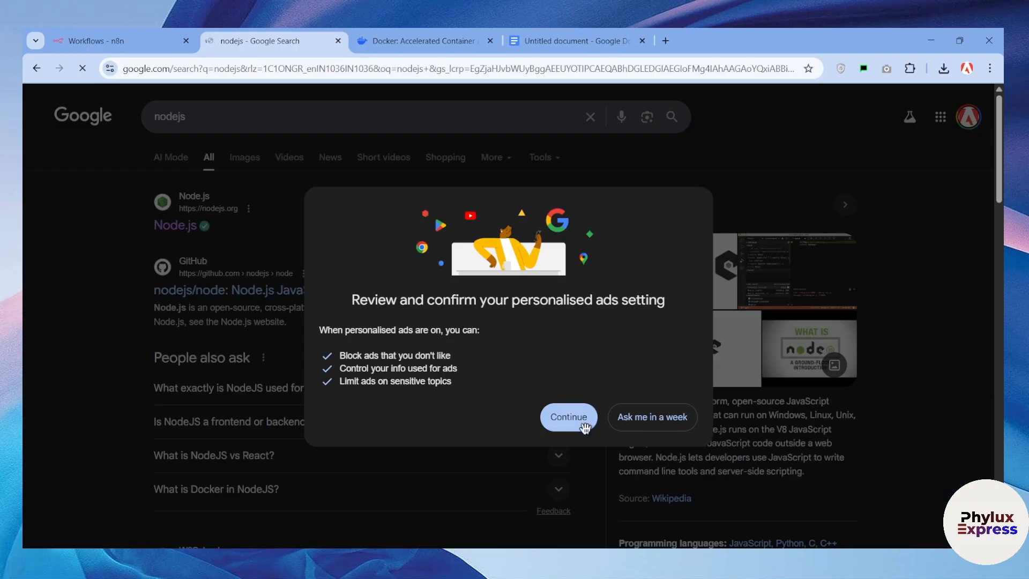
left_click(606, 418)
left_click(177, 225)
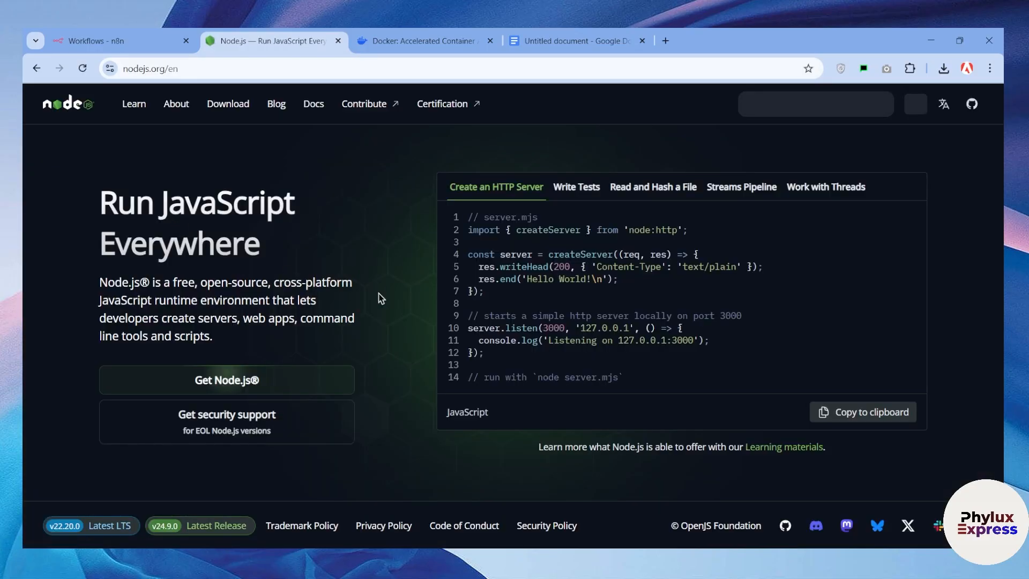
Keep v22.20.0 (LTS) and npm on the download page and download the Windows Installer (.msi)
left_click(197, 387)
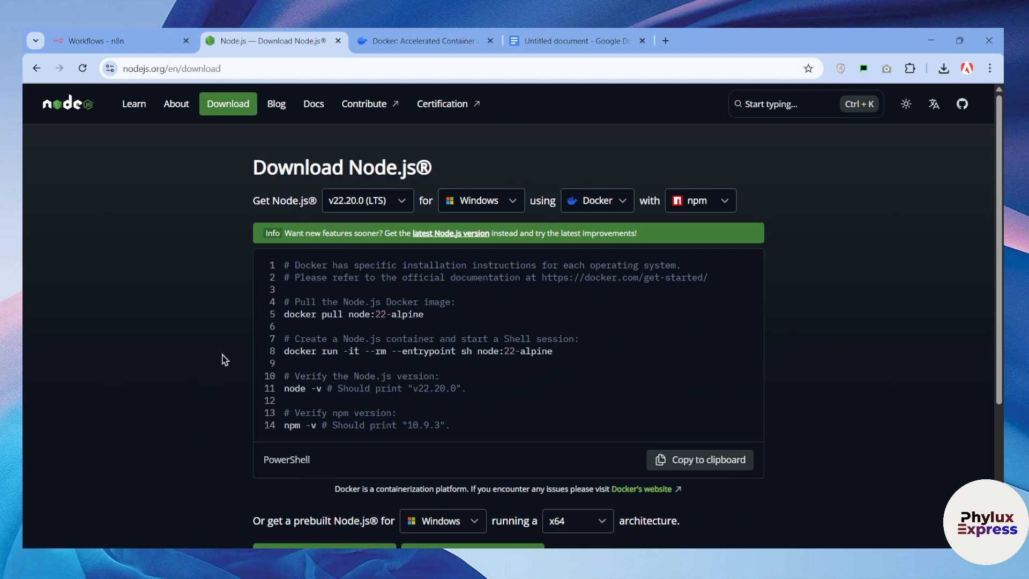
left_click(352, 203)
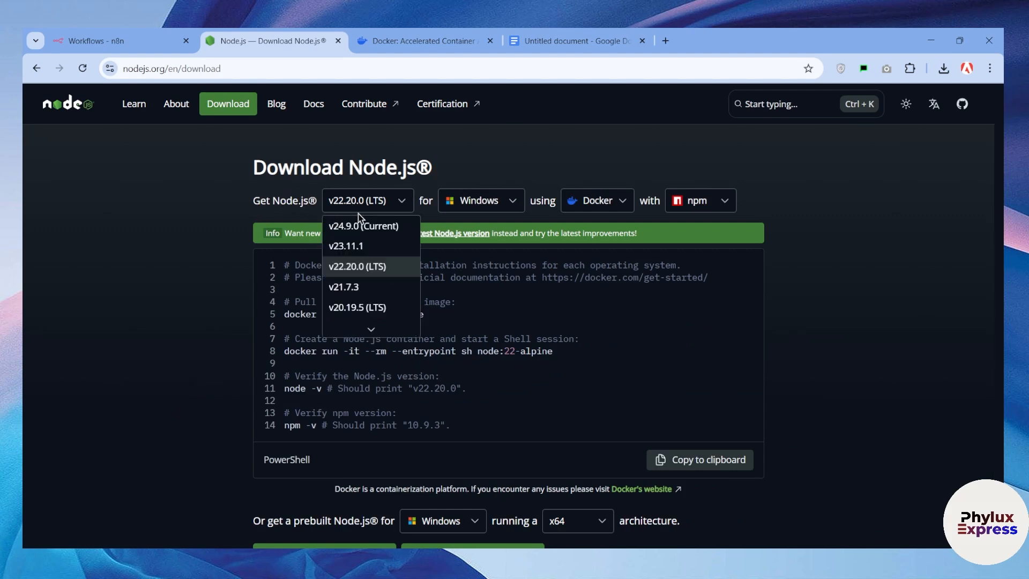
left_click(491, 211)
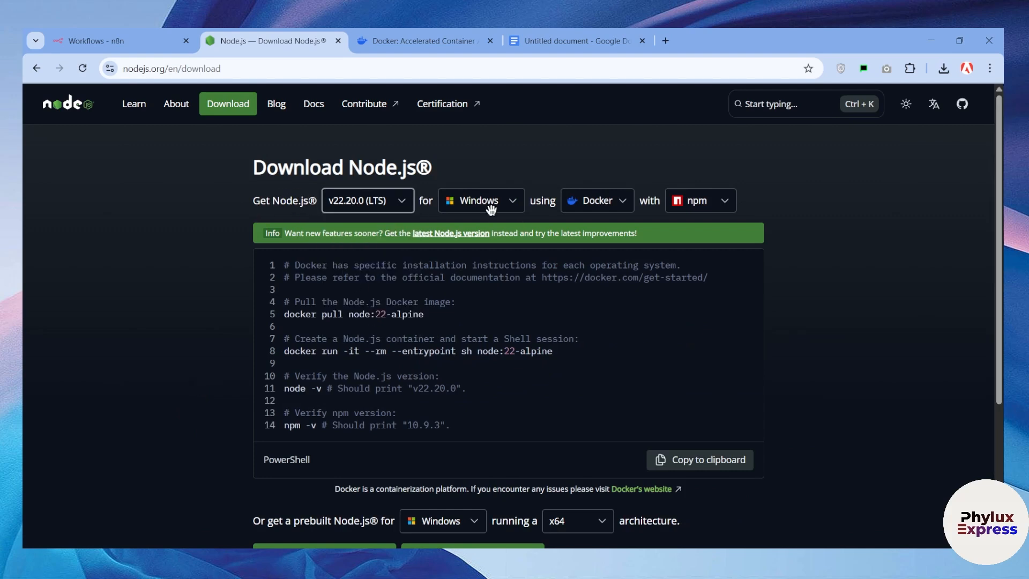
left_click(579, 202)
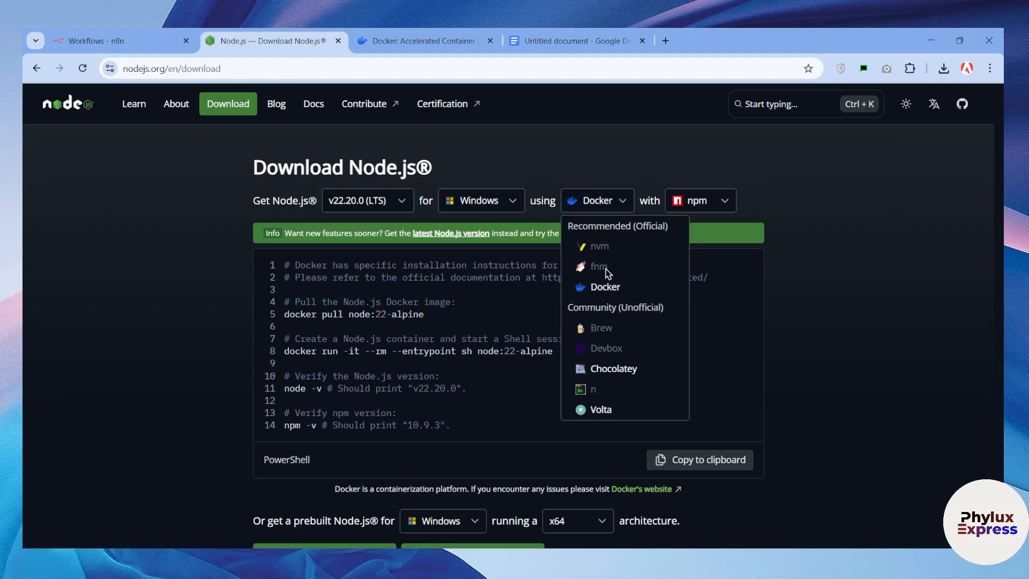
left_click(707, 203)
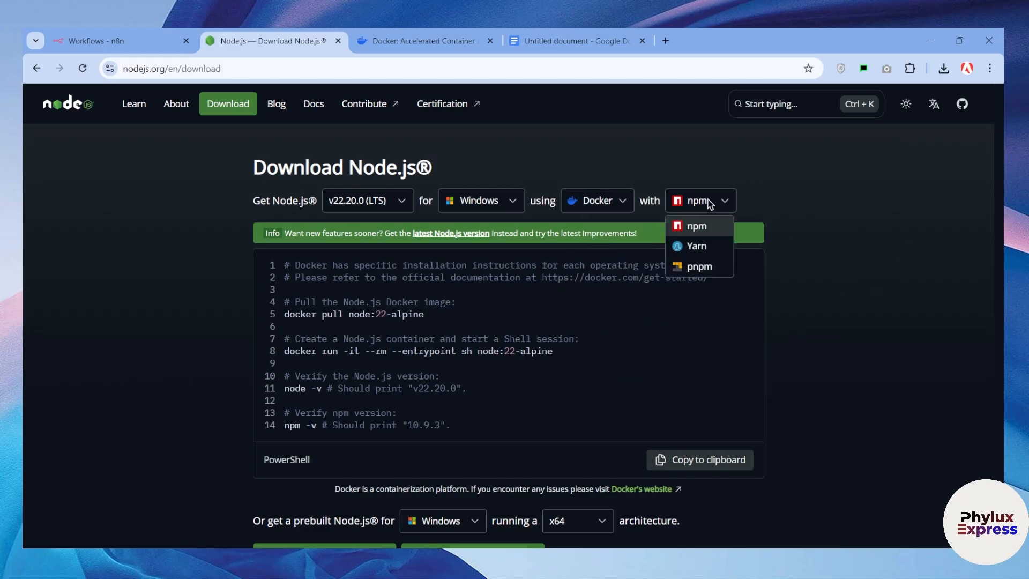
left_click(701, 232)
scroll(740, 322, "down", 2)
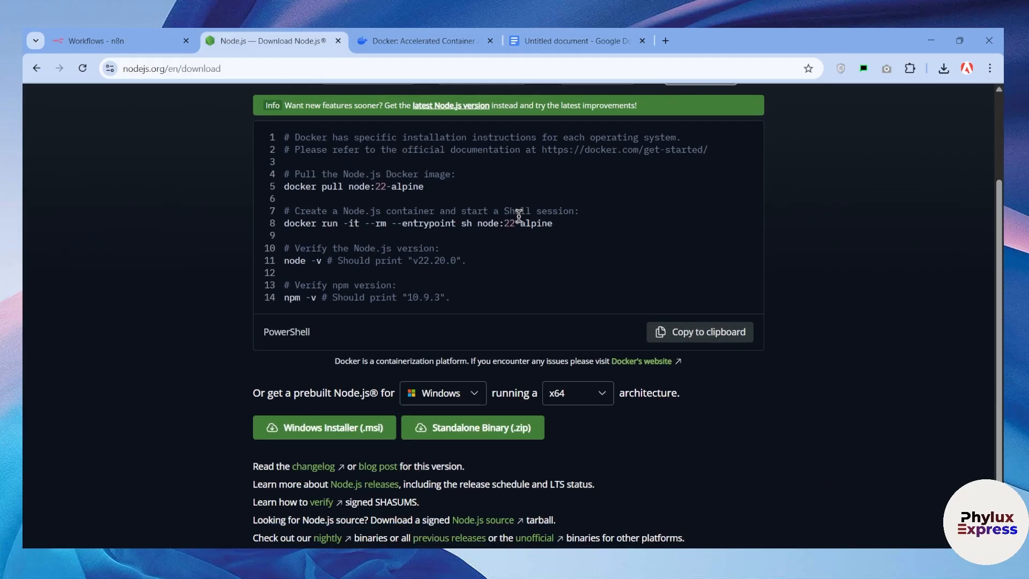
scroll(337, 332, "down", 2)
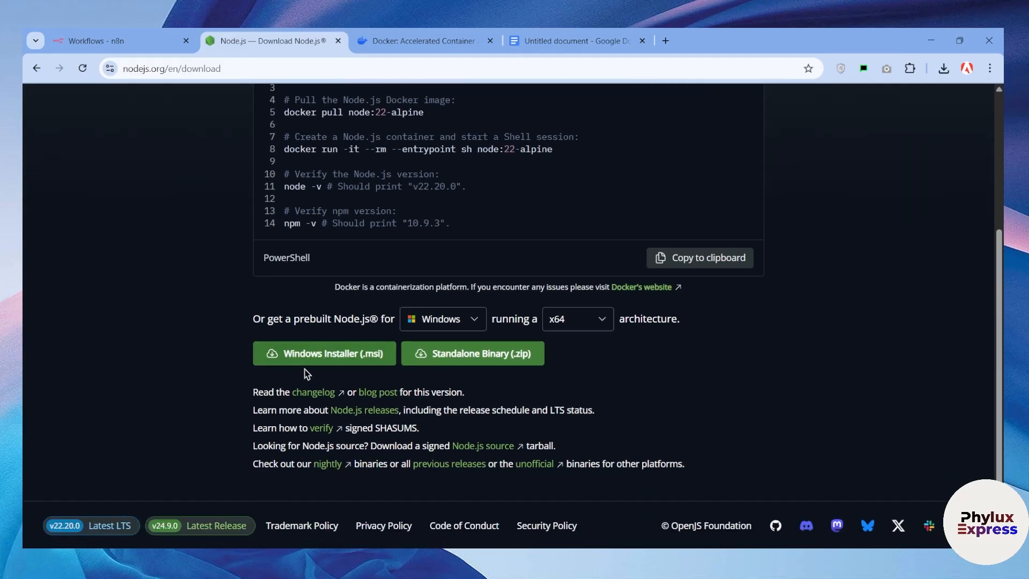
left_click(339, 355)
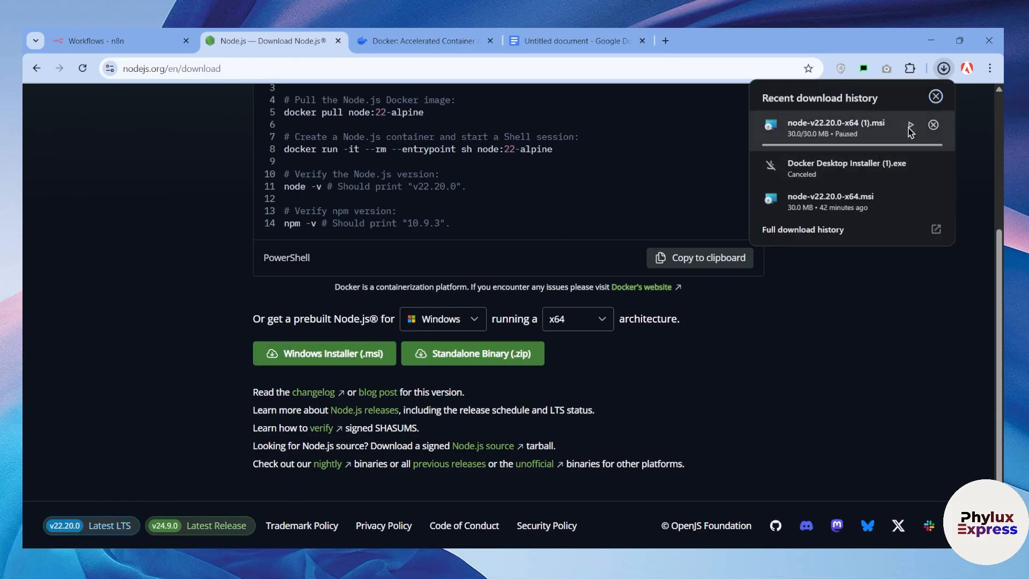
Launch the downloaded Node.js installer, then cancel its change/repair/remove wizard and close it with Finish
left_click(854, 207)
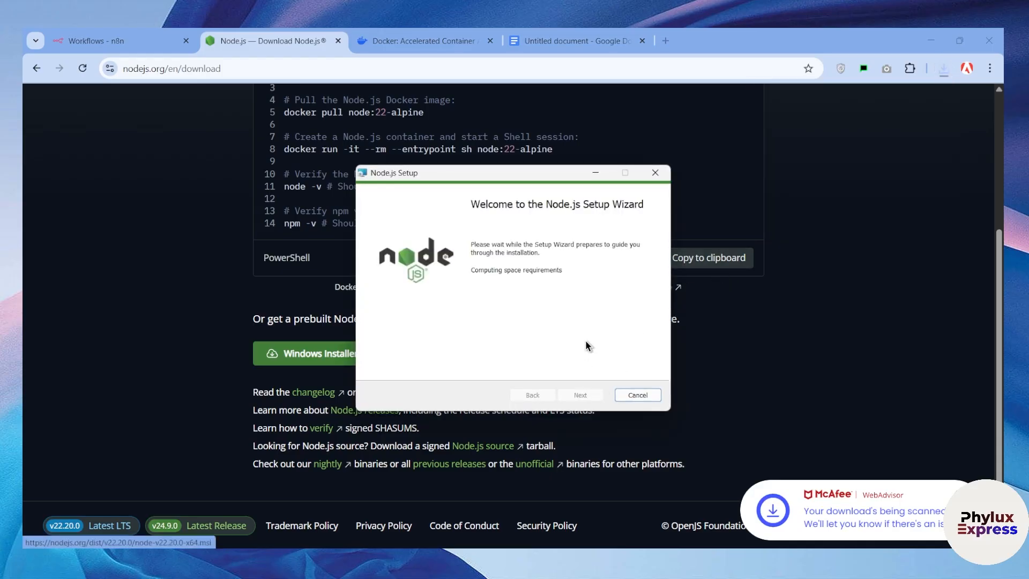
left_click(580, 397)
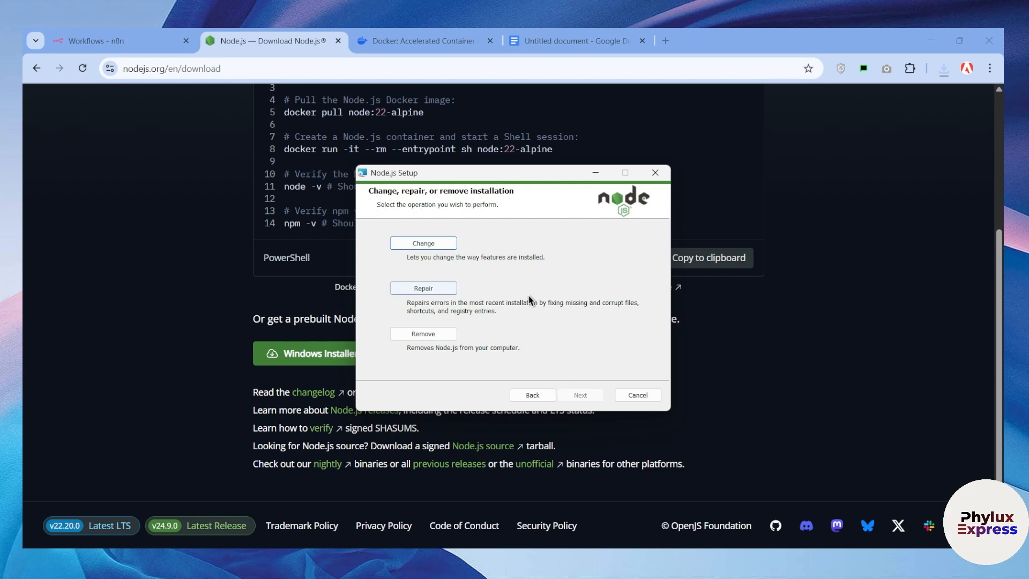
left_click(657, 174)
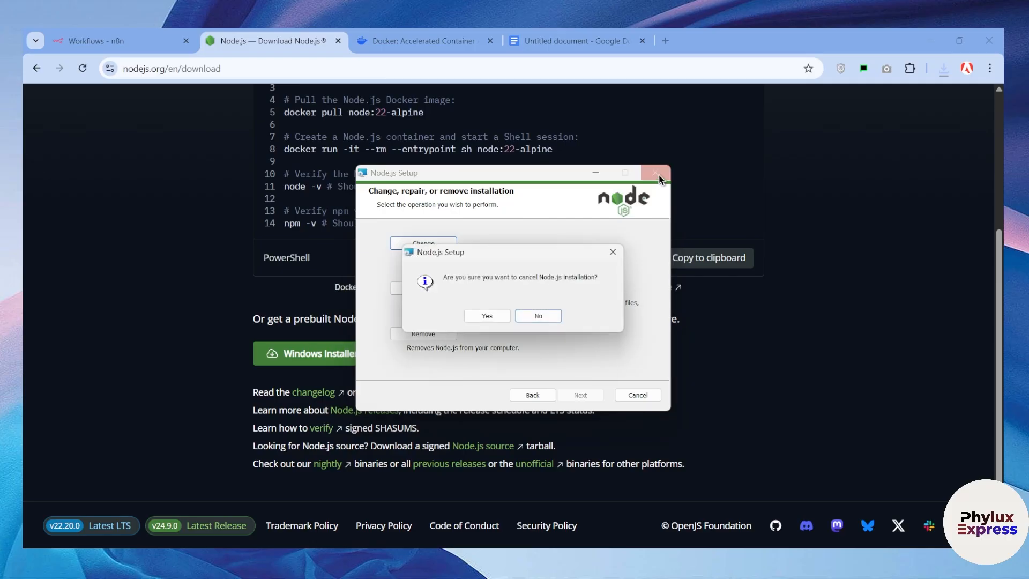
left_click(484, 317)
left_click(580, 395)
scroll(434, 321, "up", 3)
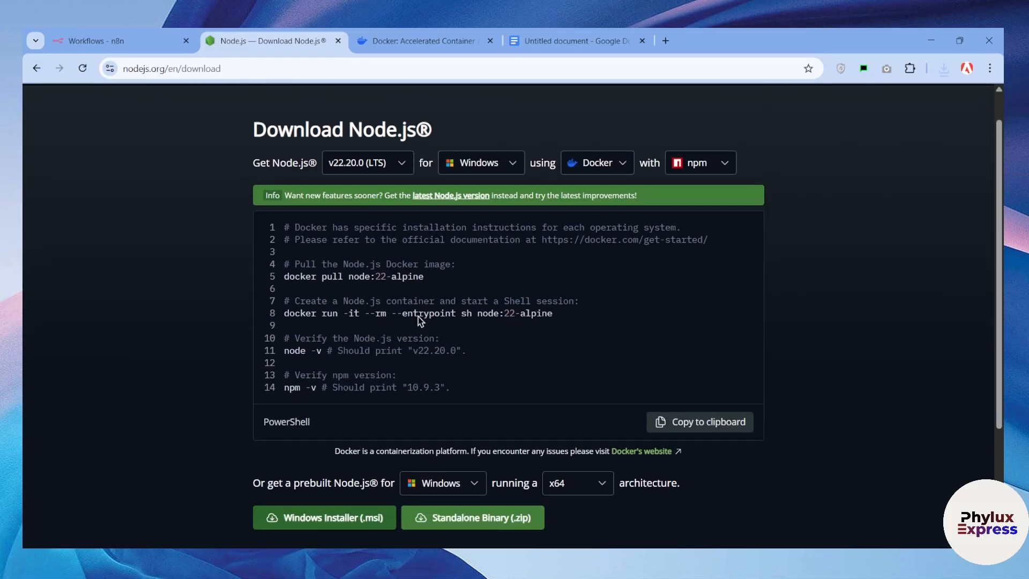
scroll(434, 322, "down", 2)
scroll(434, 322, "up", 3)
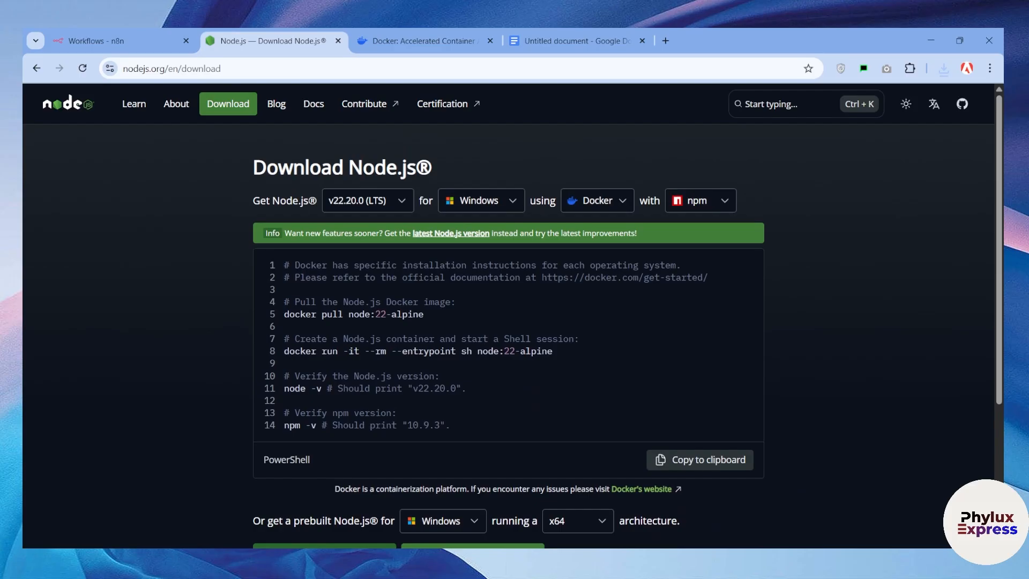
Open the Terminal app by searching 'ter' in the Start menu
key("super")
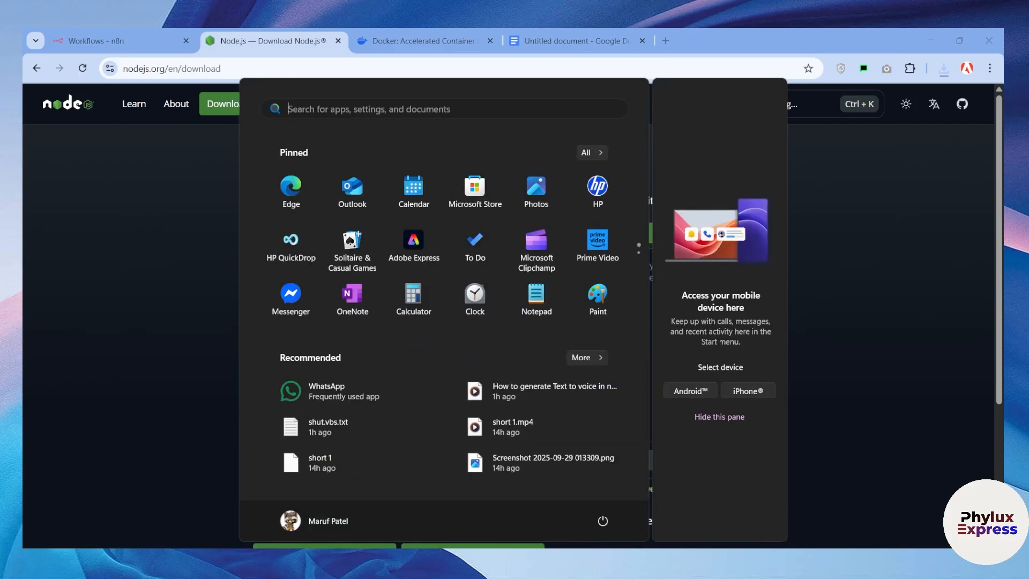
left_click(391, 108)
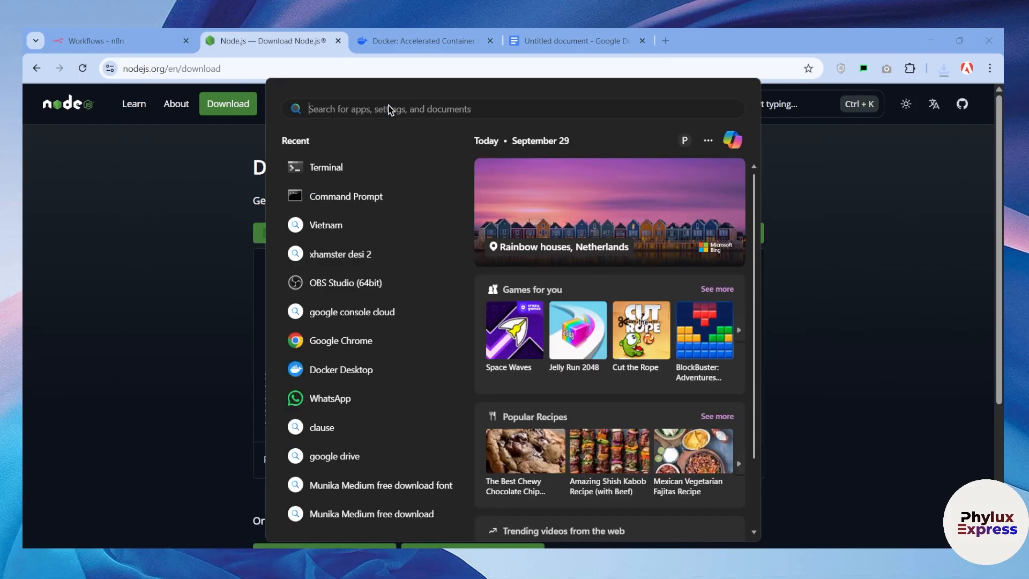
type("ter")
left_click(587, 303)
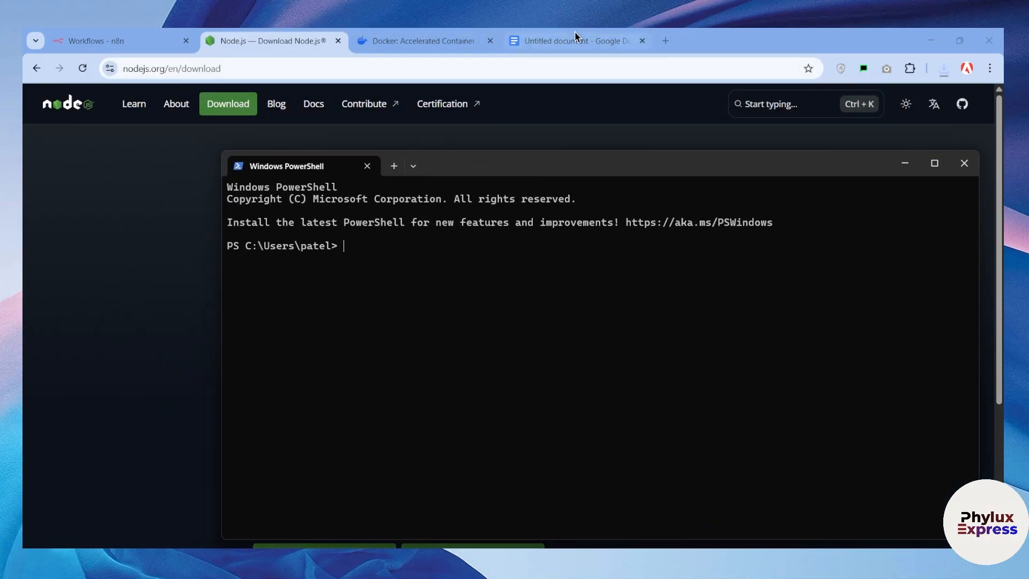
Copy 'npm install n8n -g' from the Google Doc, run it in PowerShell, and maximise the window
left_click(574, 31)
left_click_drag(385, 238, 260, 239)
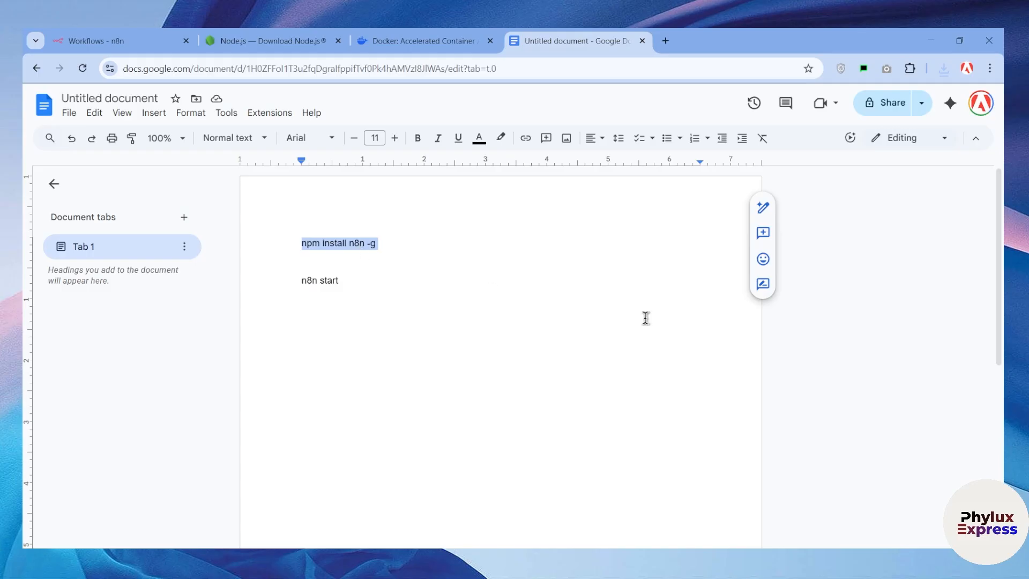
left_click(754, 560)
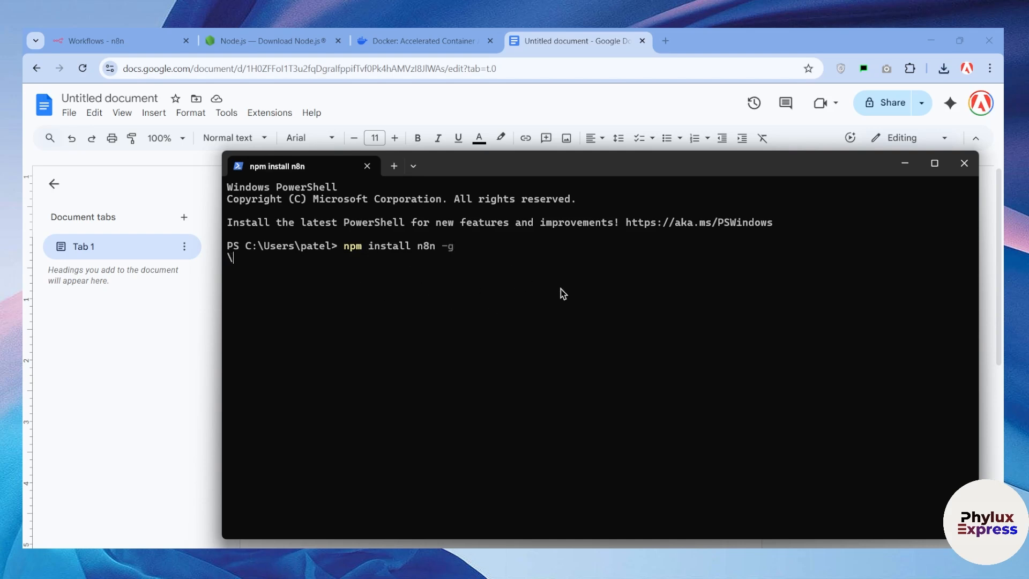
left_click(935, 163)
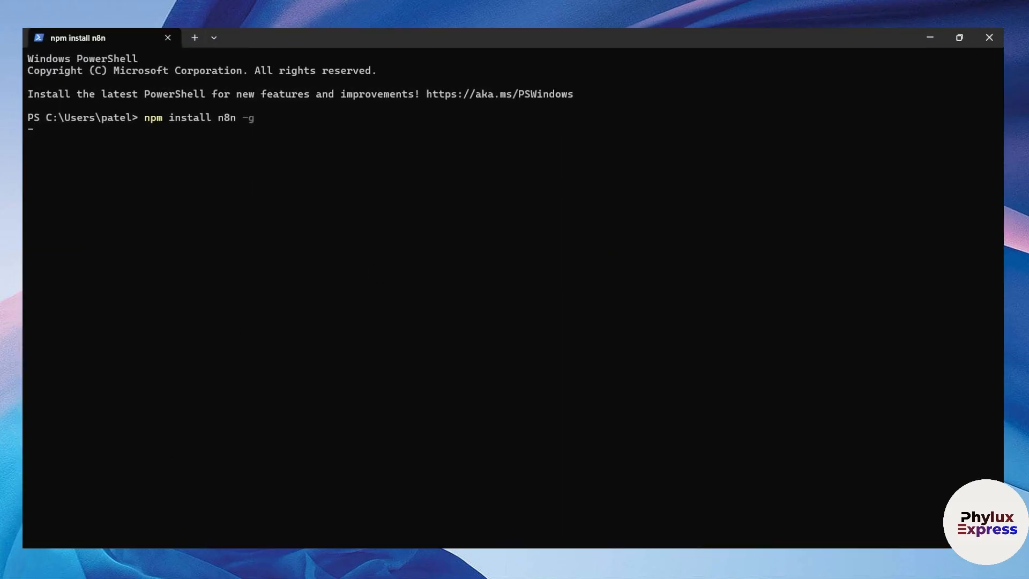
Clear the prompt after the install finishes and run 'n8n start'
key("ctrl+c")
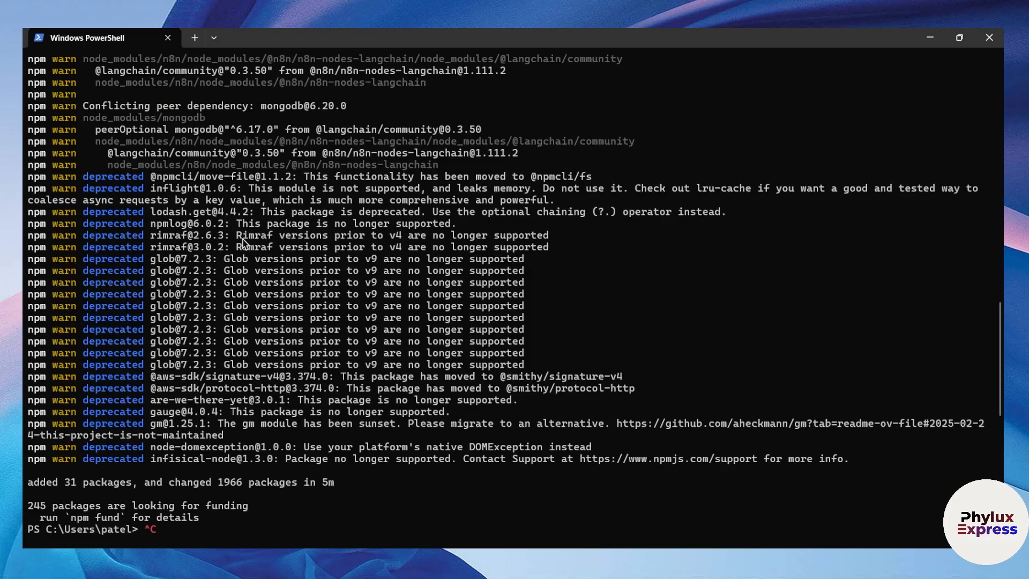
scroll(244, 244, "up", 10)
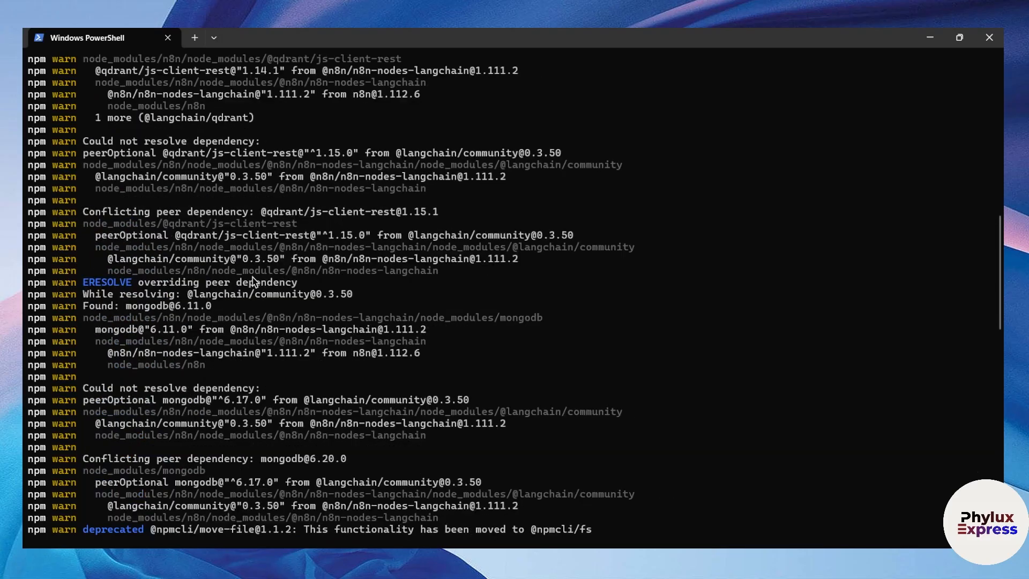
scroll(254, 281, "down", 10)
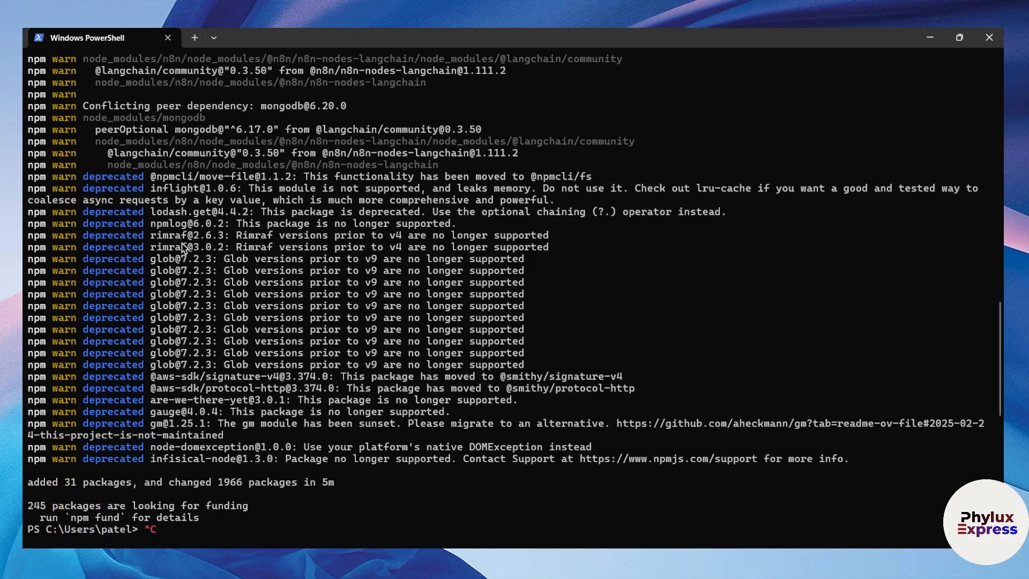
type("n8n start")
key("Return")
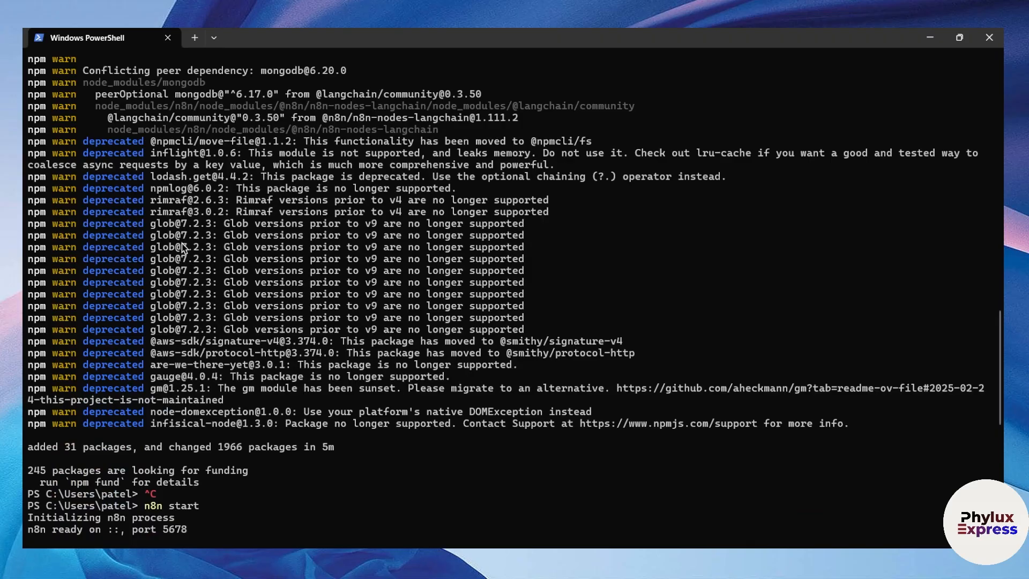
scroll(182, 248, "up", 1)
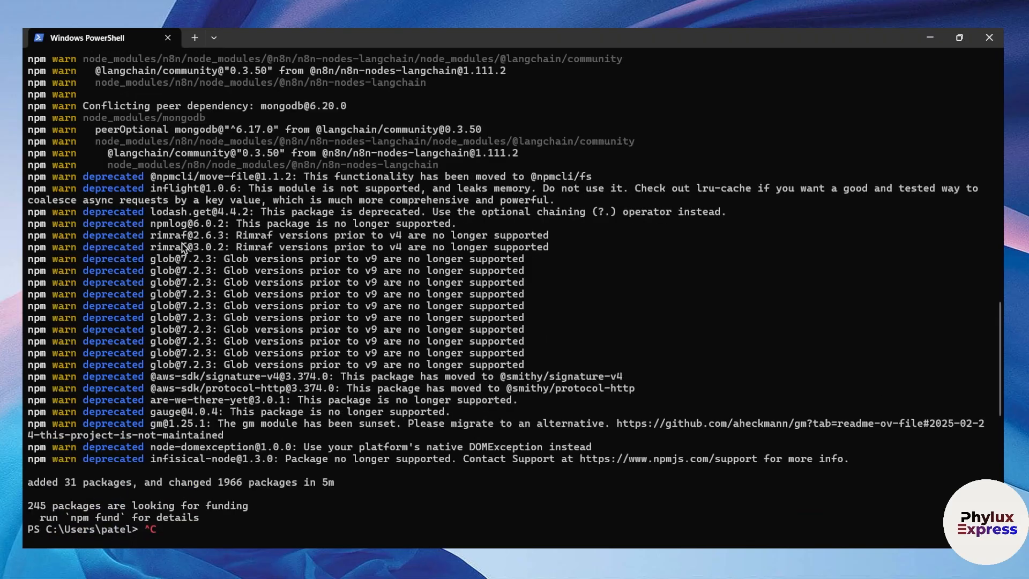
scroll(149, 515, "down", 1)
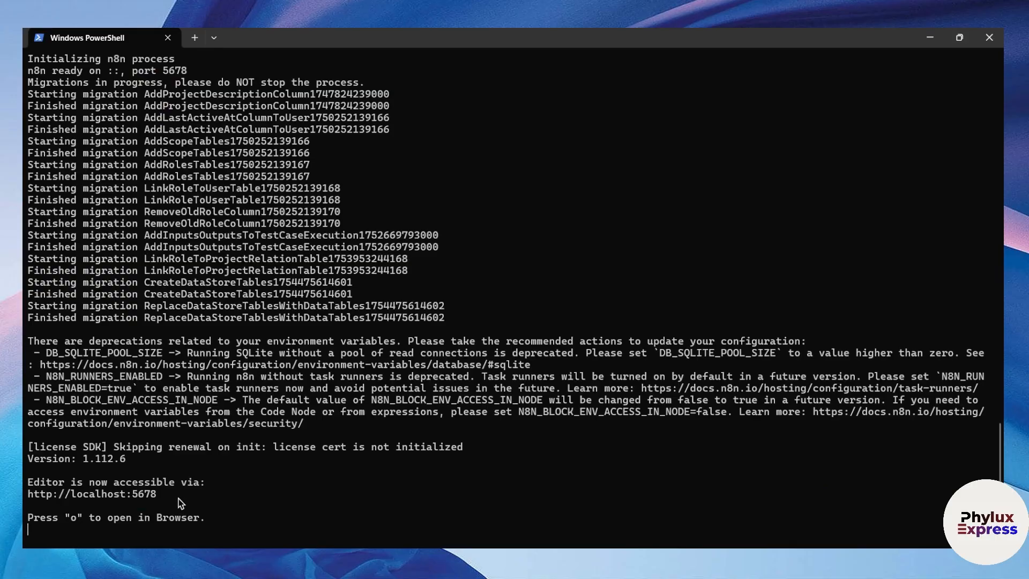
left_click_drag(169, 495, 22, 497)
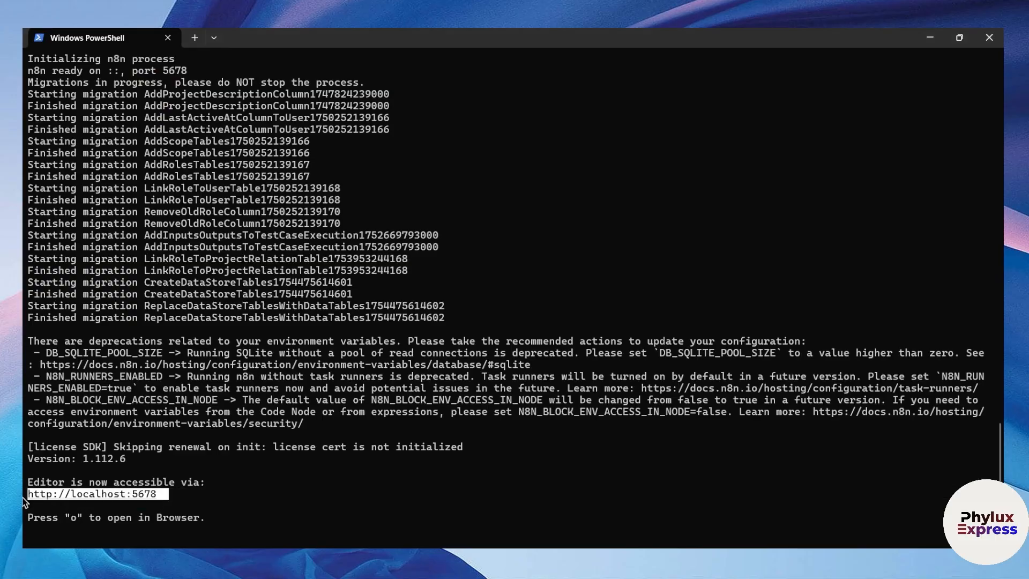
left_click(154, 499)
left_click_drag(105, 494, 159, 499)
key("ctrl+c")
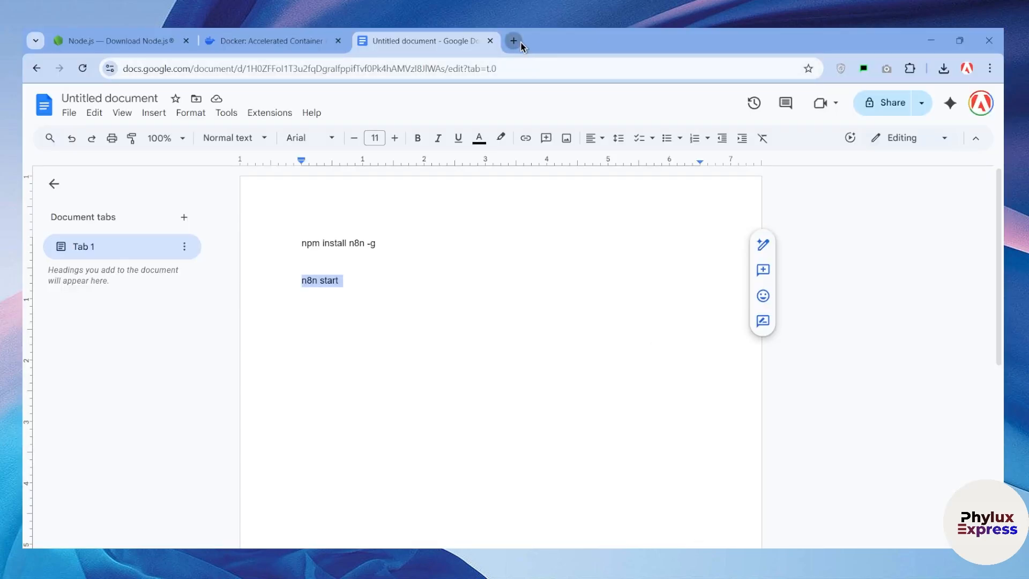
left_click(514, 41)
key("ctrl+v")
key("Return")
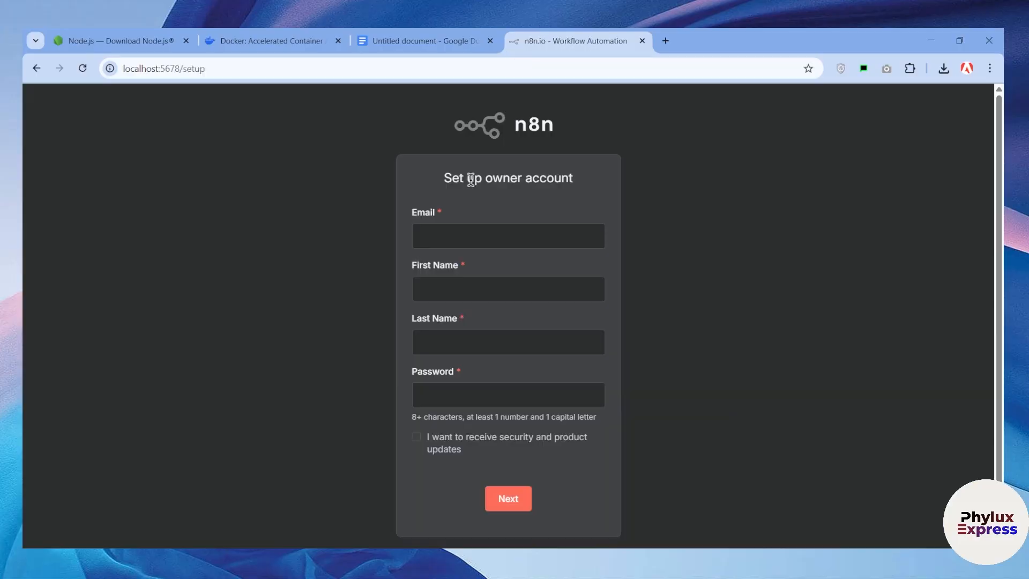
Click through the empty Email, First Name, Last Name and Password fields, then go to the Docker website tab
left_click(459, 235)
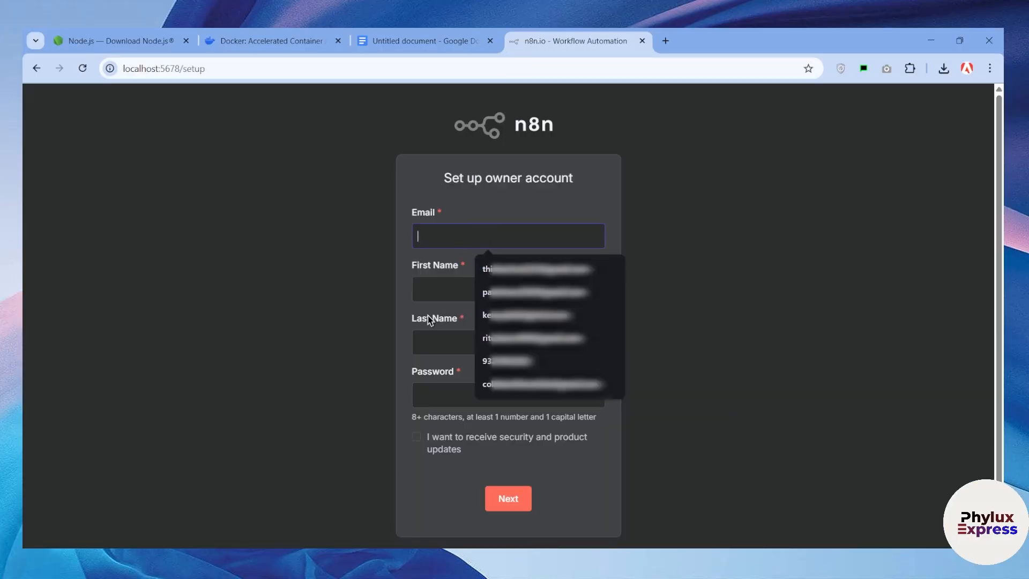
left_click(426, 298)
left_click(452, 363)
left_click(449, 421)
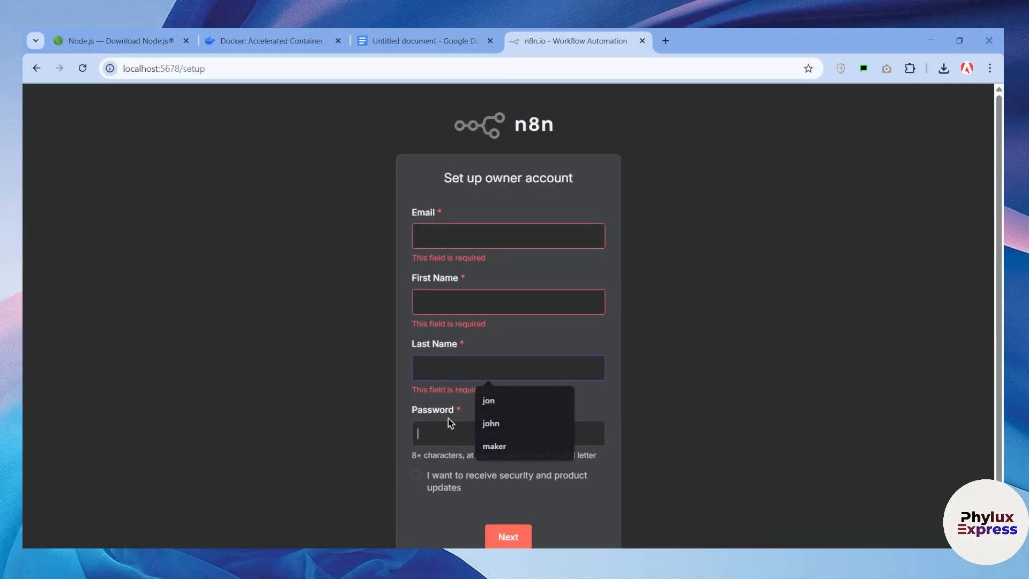
scroll(450, 434, "down", 1)
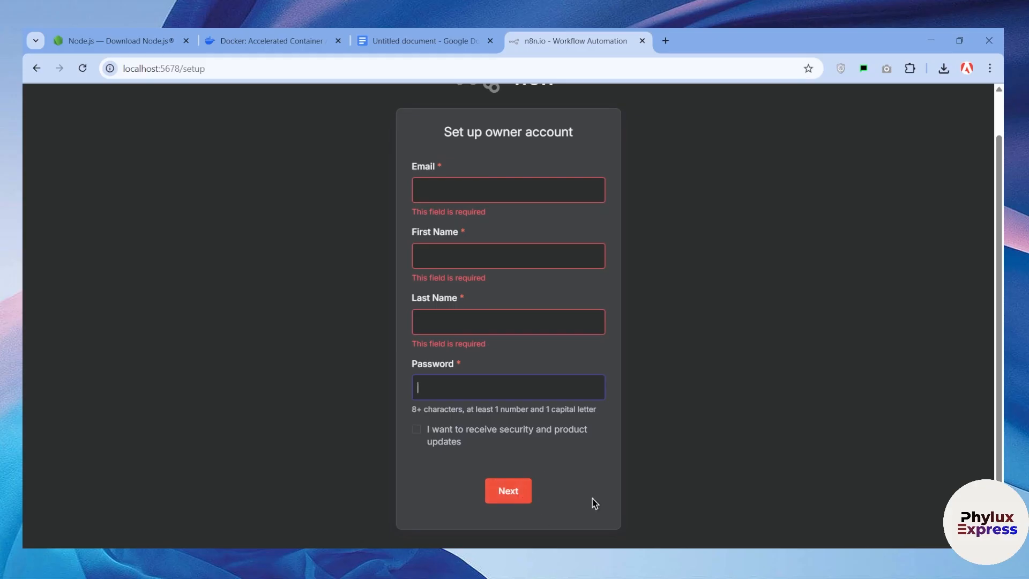
left_click(650, 215)
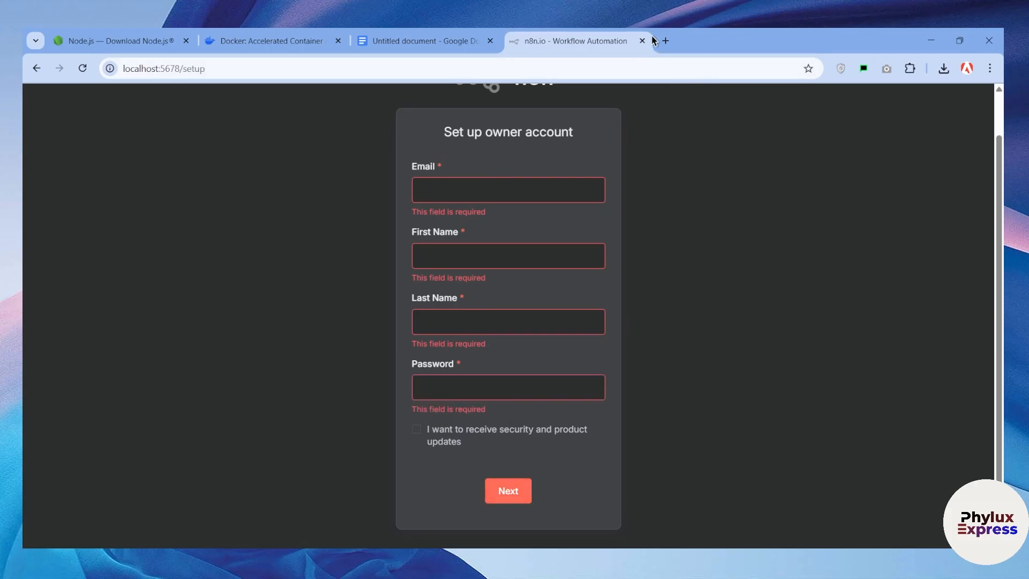
left_click(127, 36)
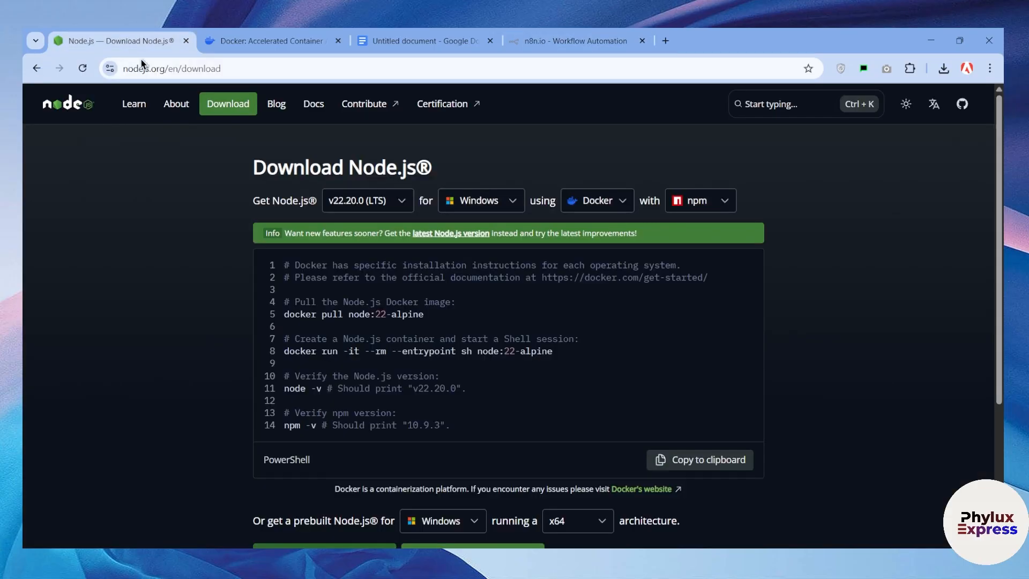
left_click(243, 36)
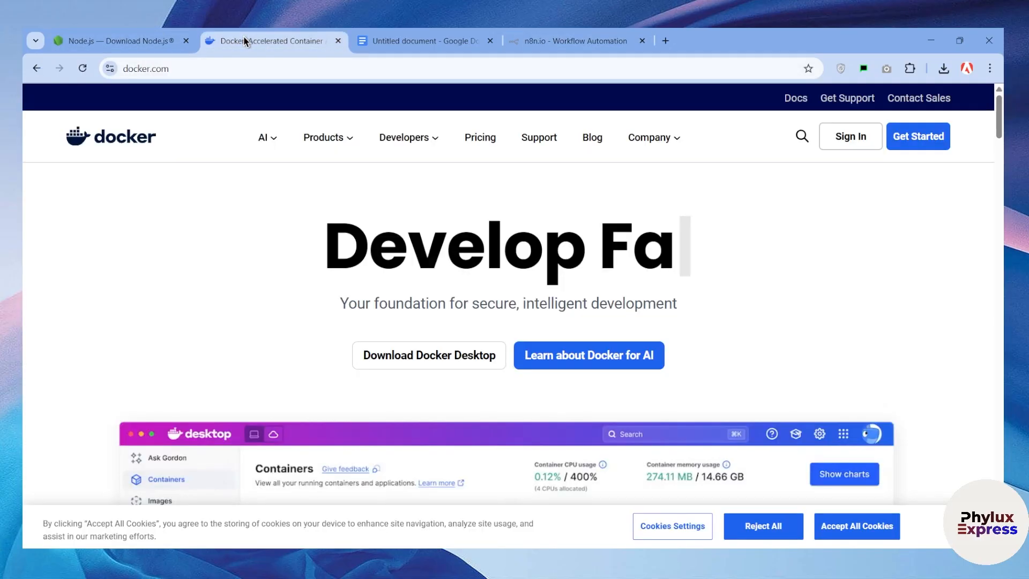
Close the n8n setup tab and check the downloads list showing the canceled Docker Desktop installer
left_click(642, 40)
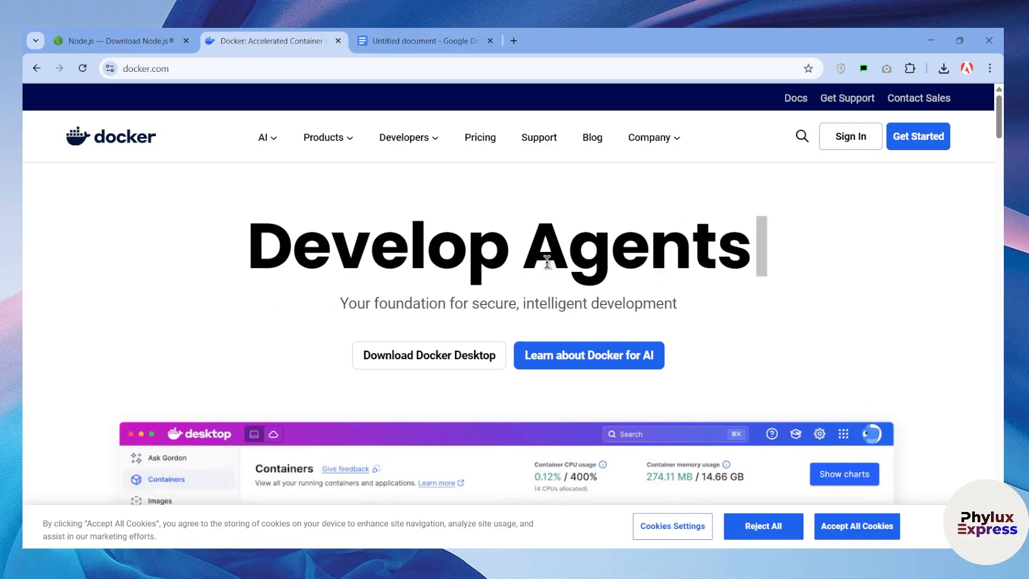
scroll(491, 291, "down", 2)
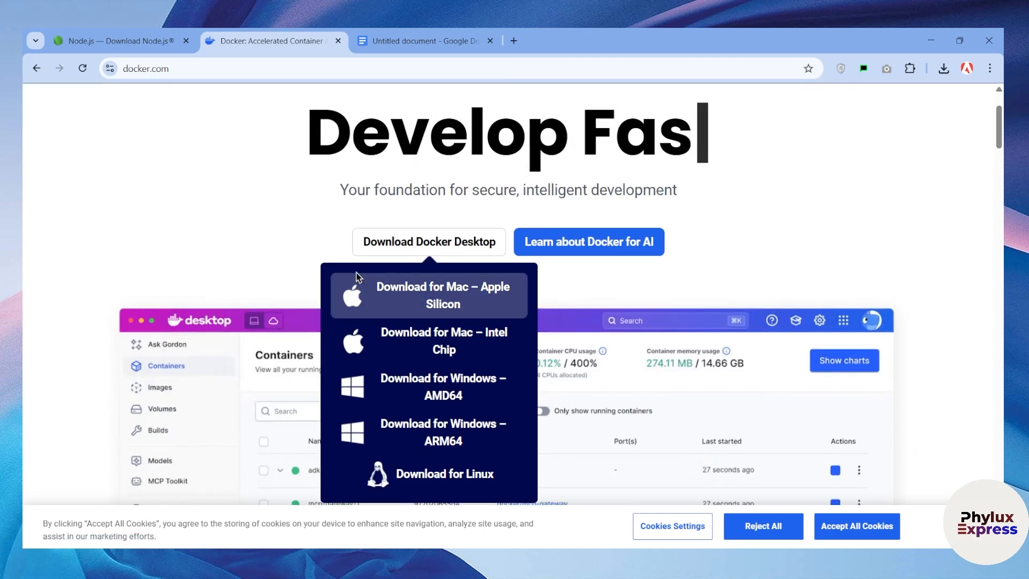
scroll(514, 301, "up", 2)
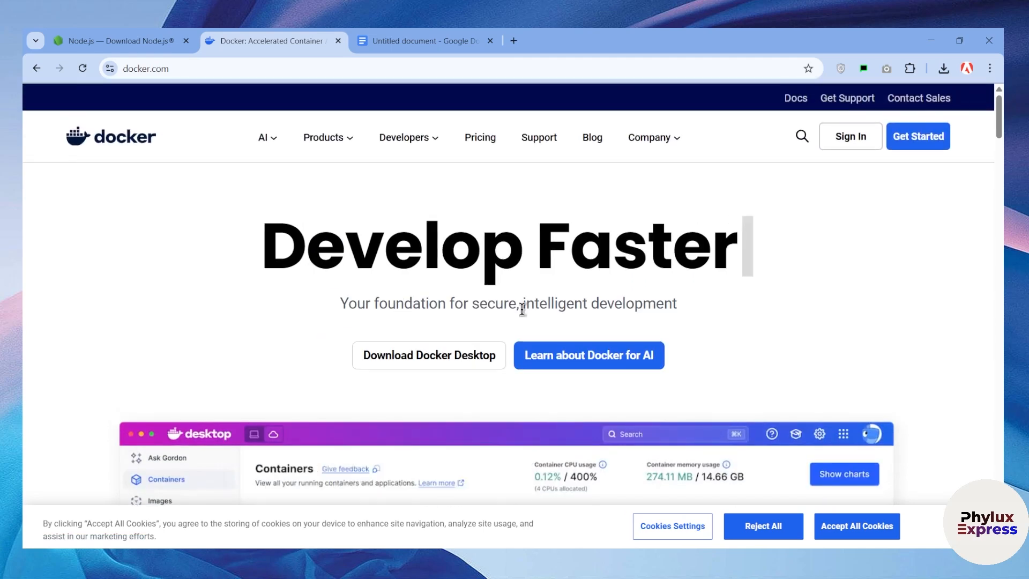
left_click(944, 68)
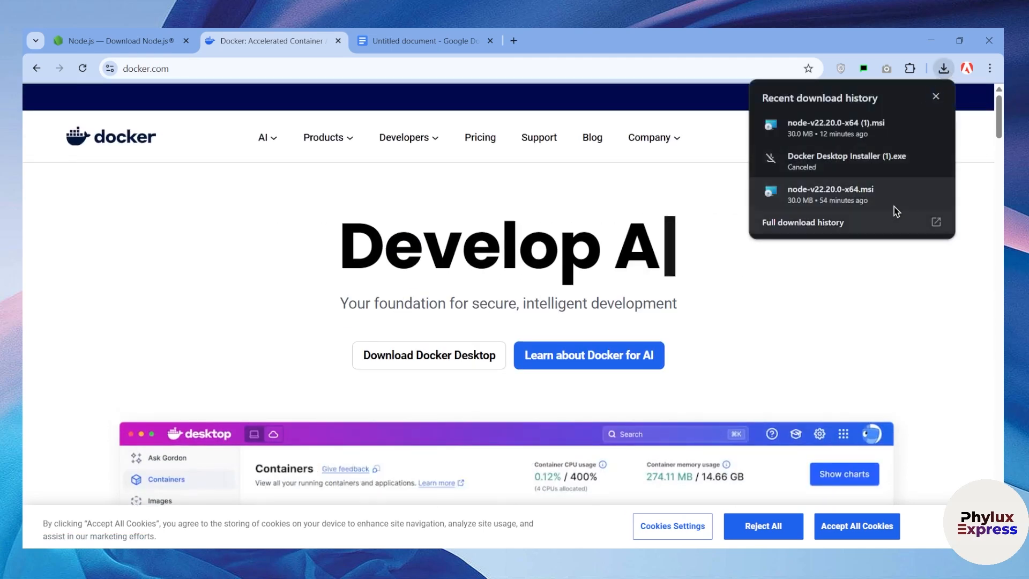
left_click(684, 307)
Look over the Download Docker Desktop platform options on the docker.com homepage
mouse_move(454, 365)
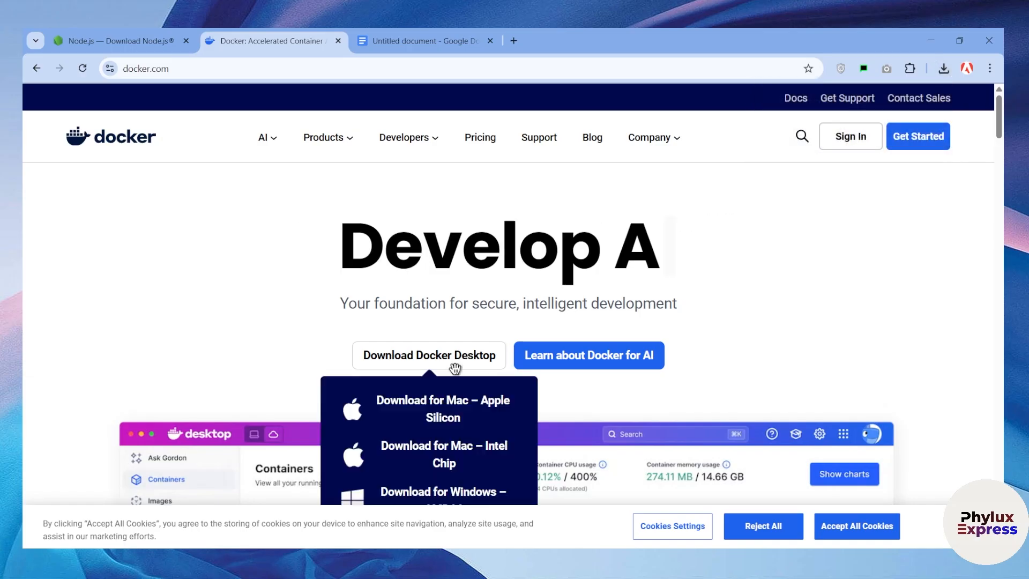
scroll(459, 418, "down", 1)
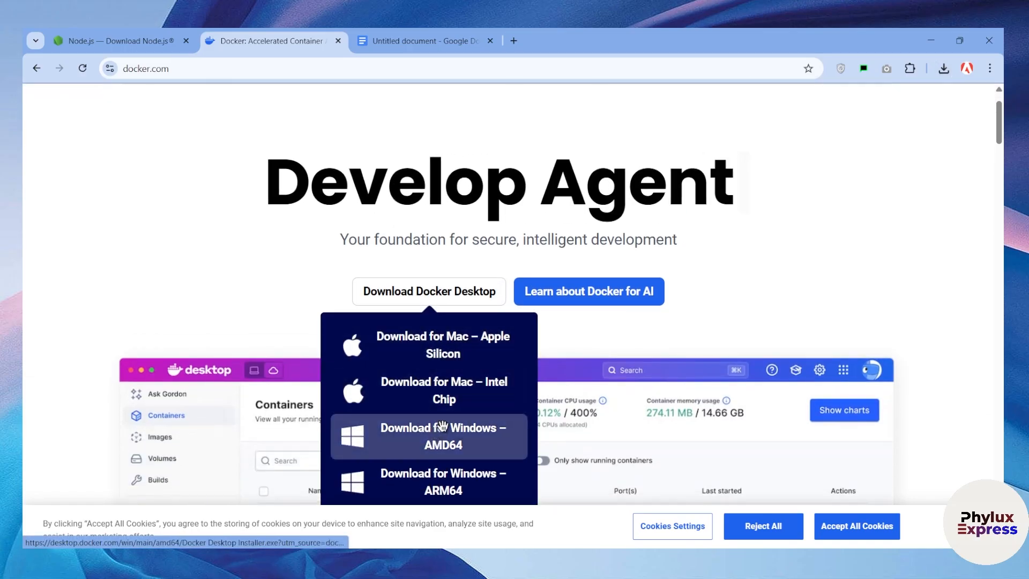
scroll(448, 402, "down", 1)
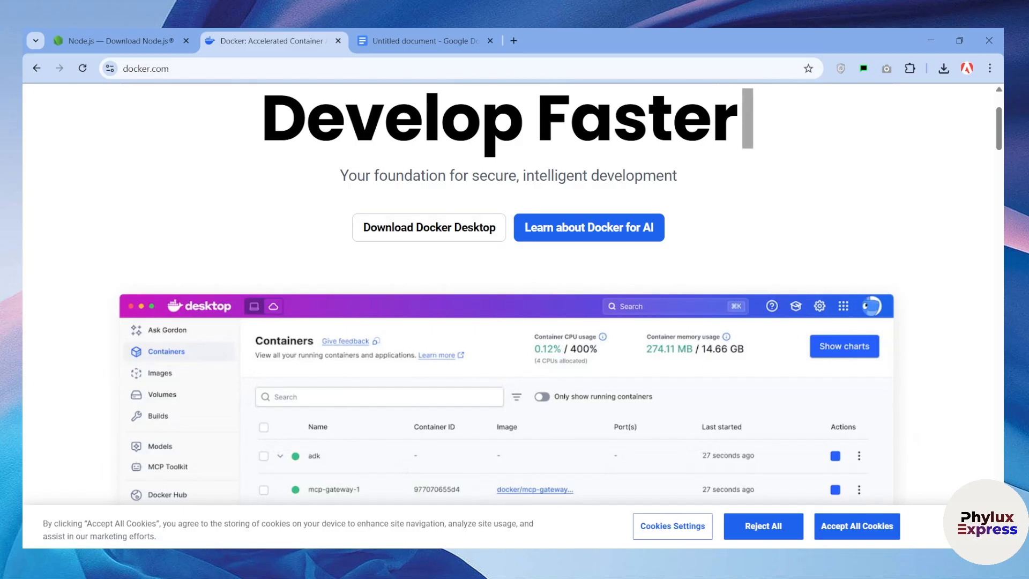
key("super")
key("super")
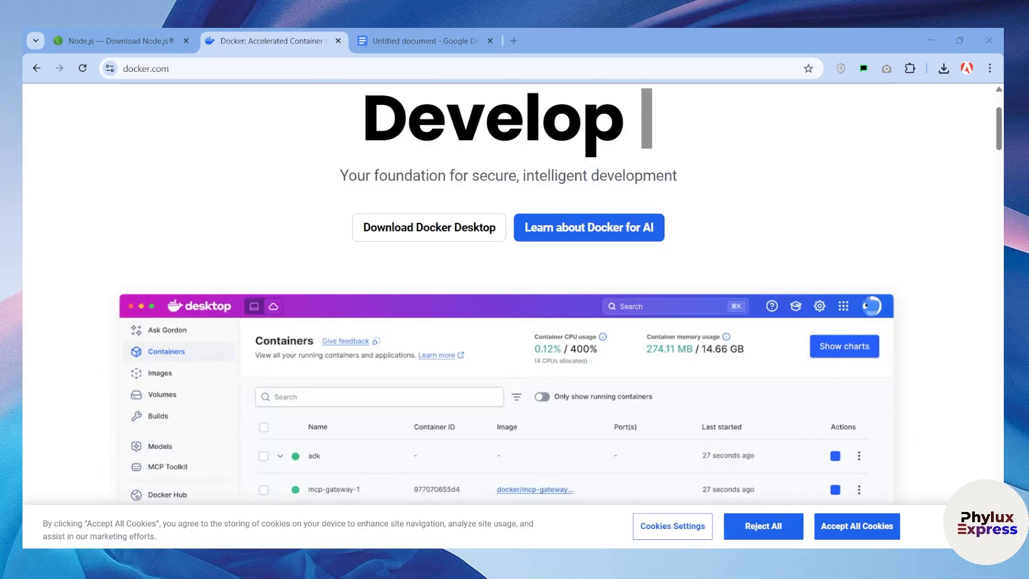
Show Docker Desktop's Images page listing n8nio/n8n 1.113.1 and bring up the global search
left_click(670, 561)
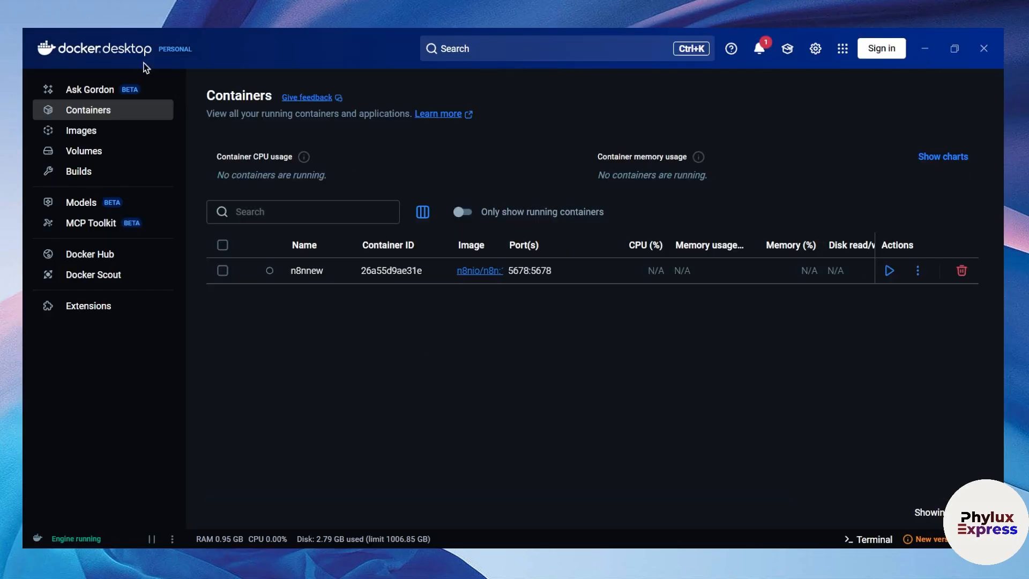
left_click(70, 135)
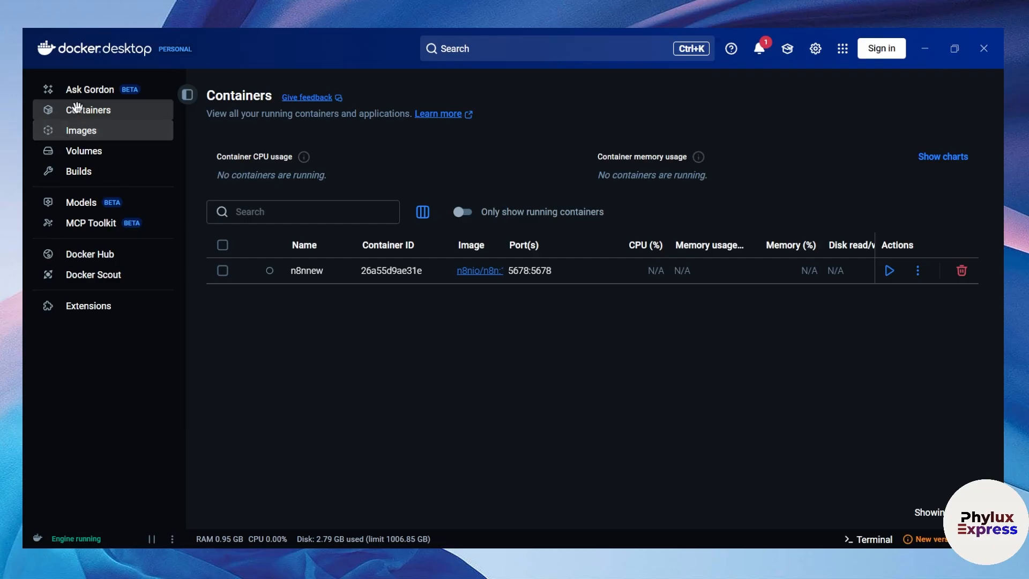
left_click(119, 110)
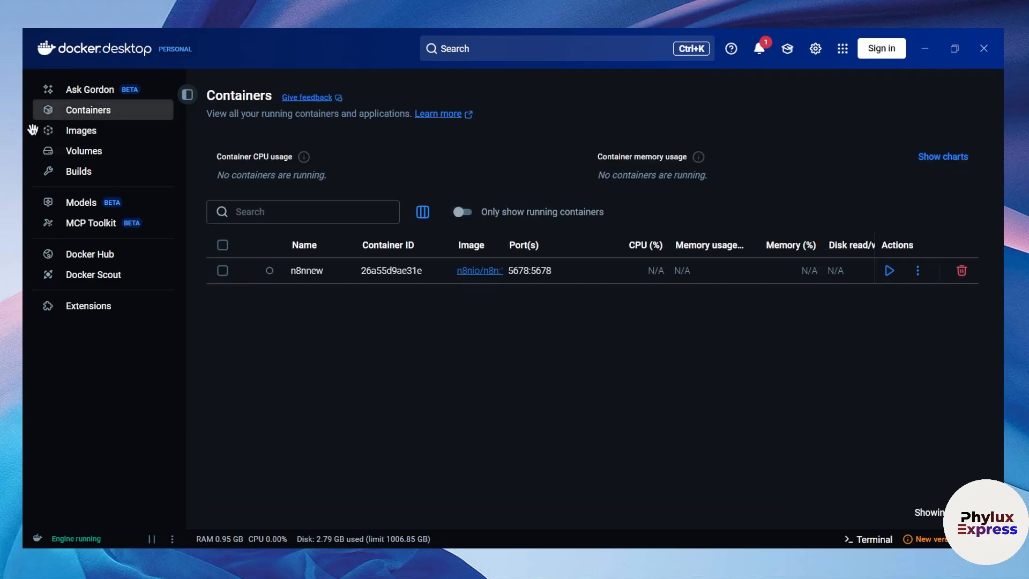
left_click(63, 129)
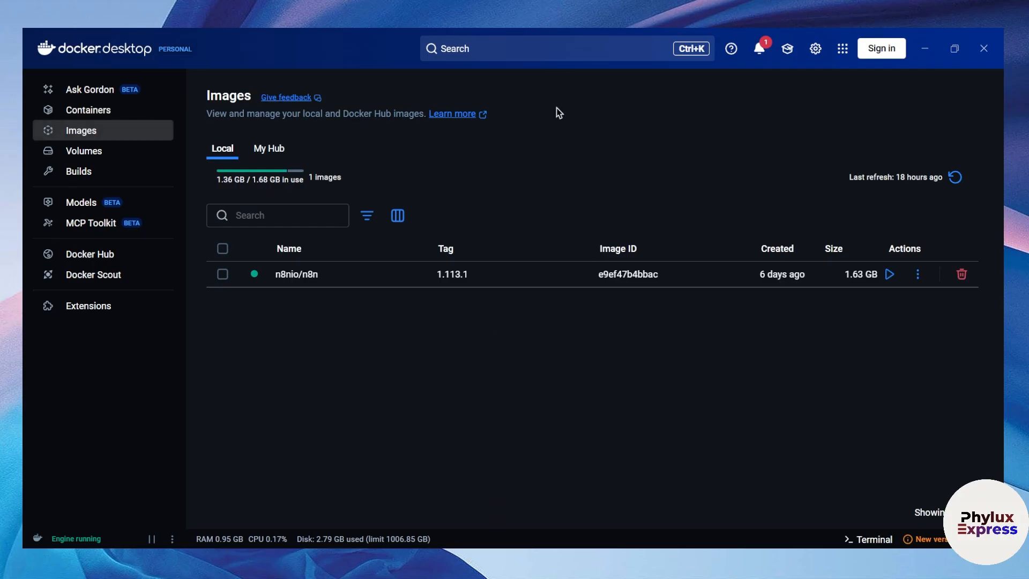
left_click(555, 48)
left_click(91, 140)
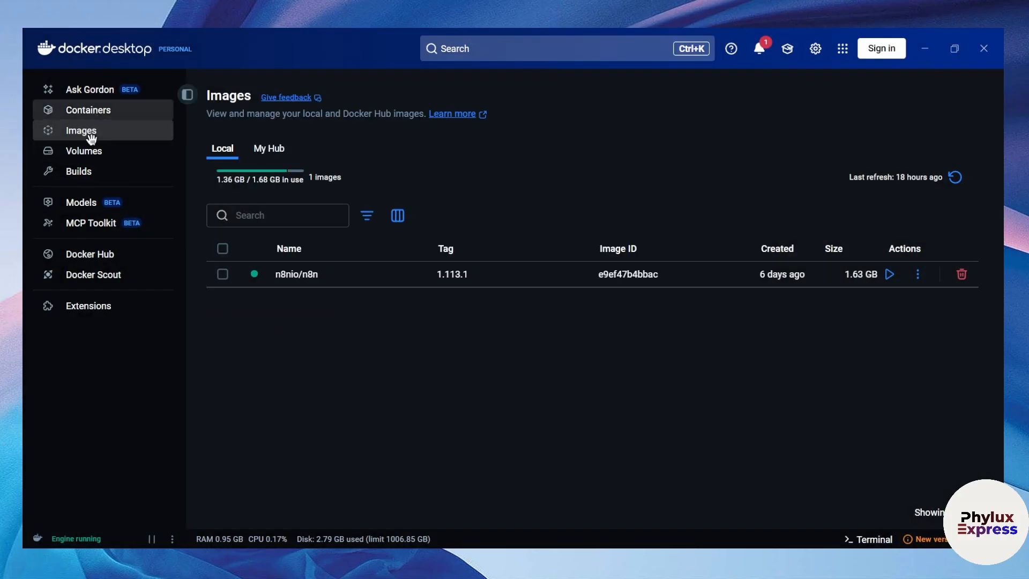
left_click(481, 45)
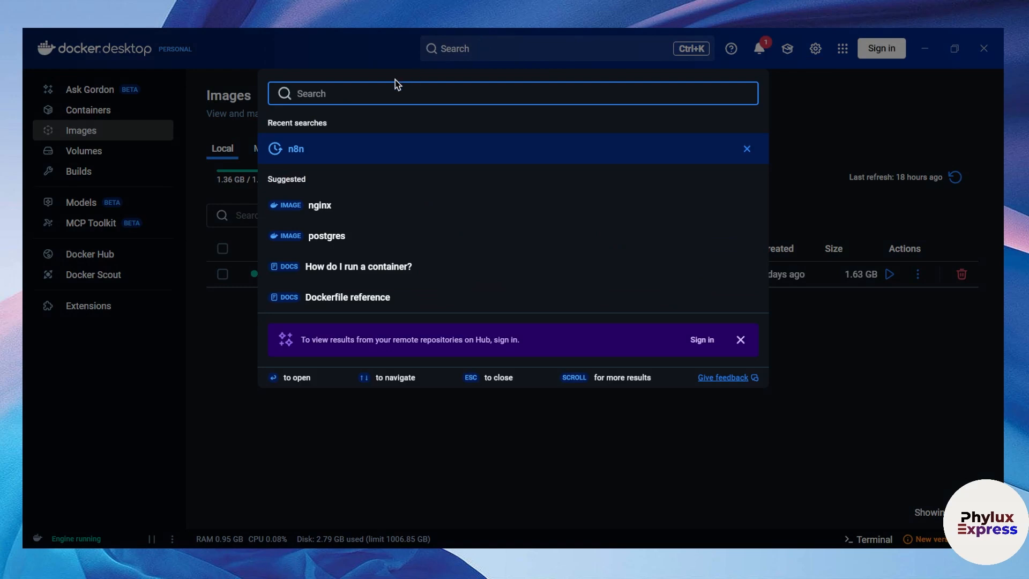
Search for n8n and choose the 1.113.3 tag on the n8nio/n8n image
type("8n")
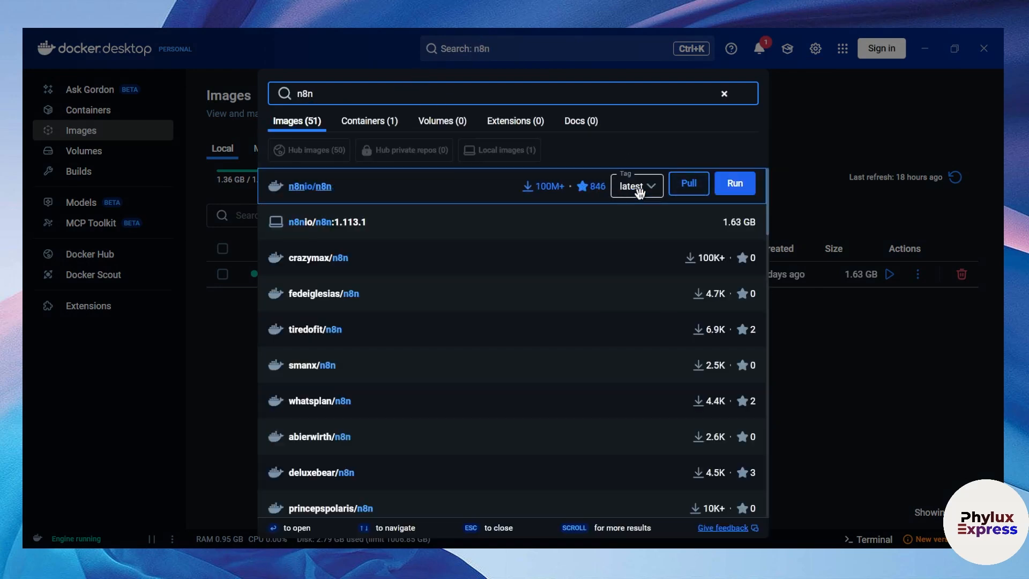
left_click(638, 192)
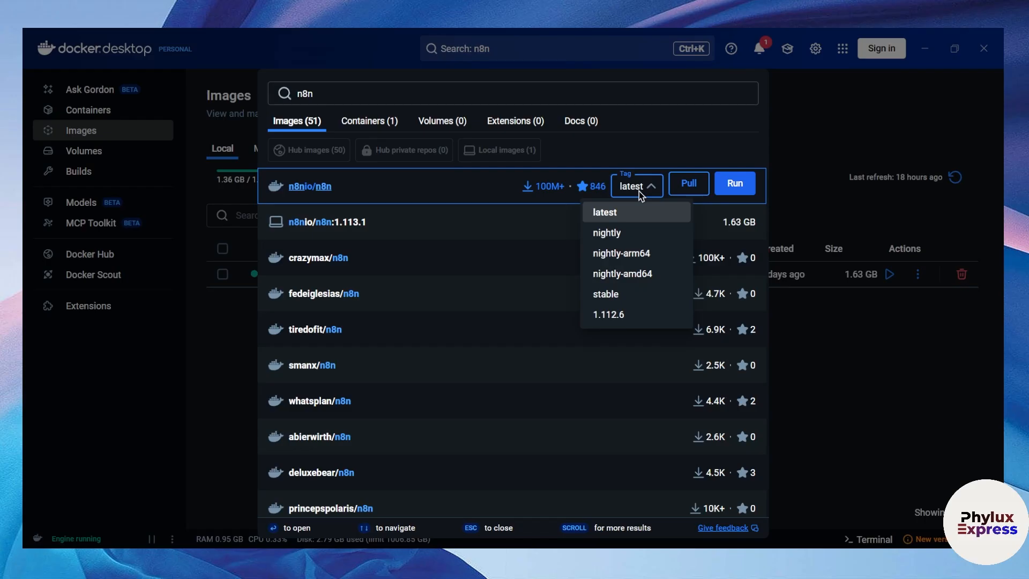
scroll(635, 253, "down", 3)
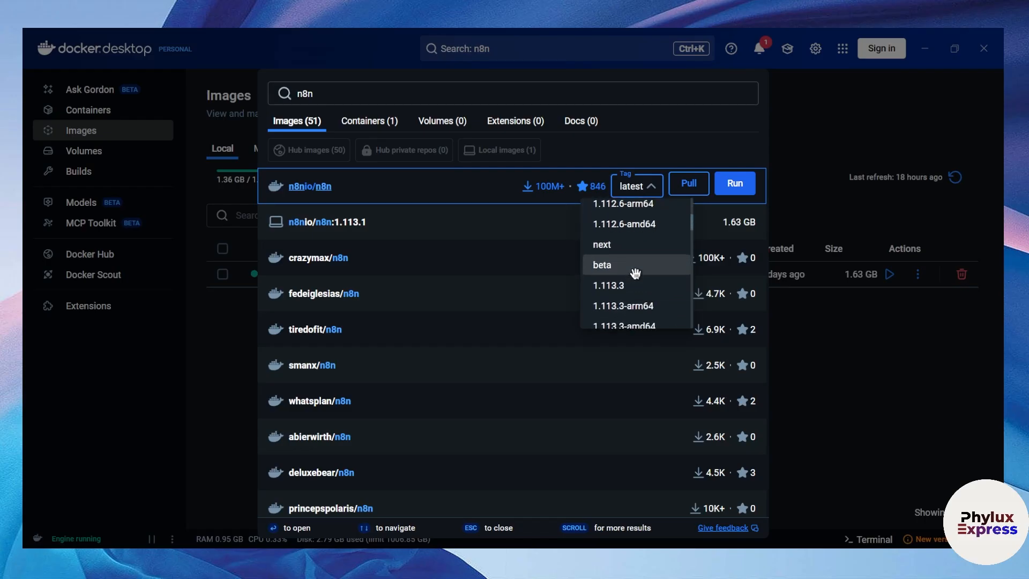
scroll(638, 276, "down", 5)
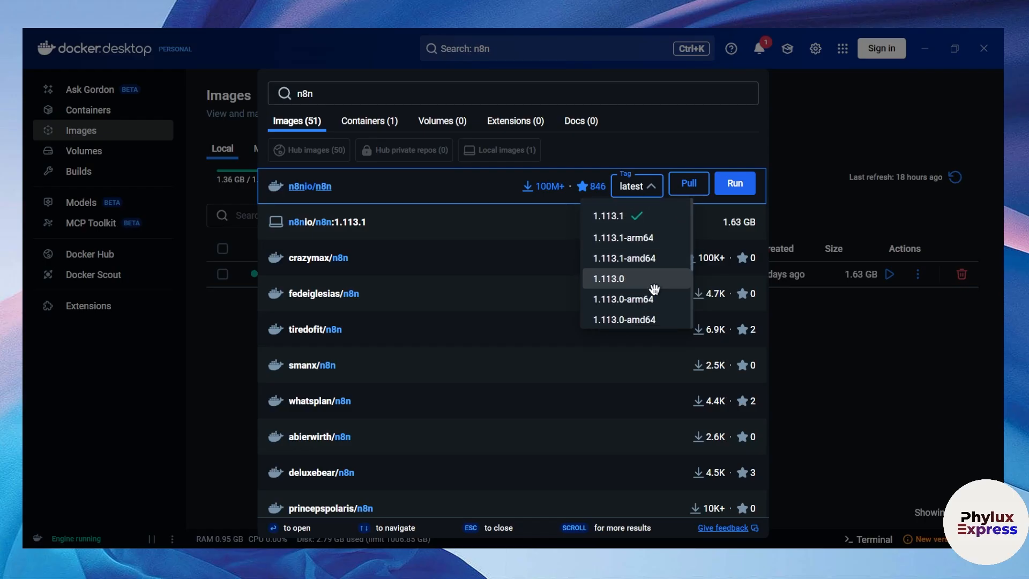
scroll(657, 295, "up", 5)
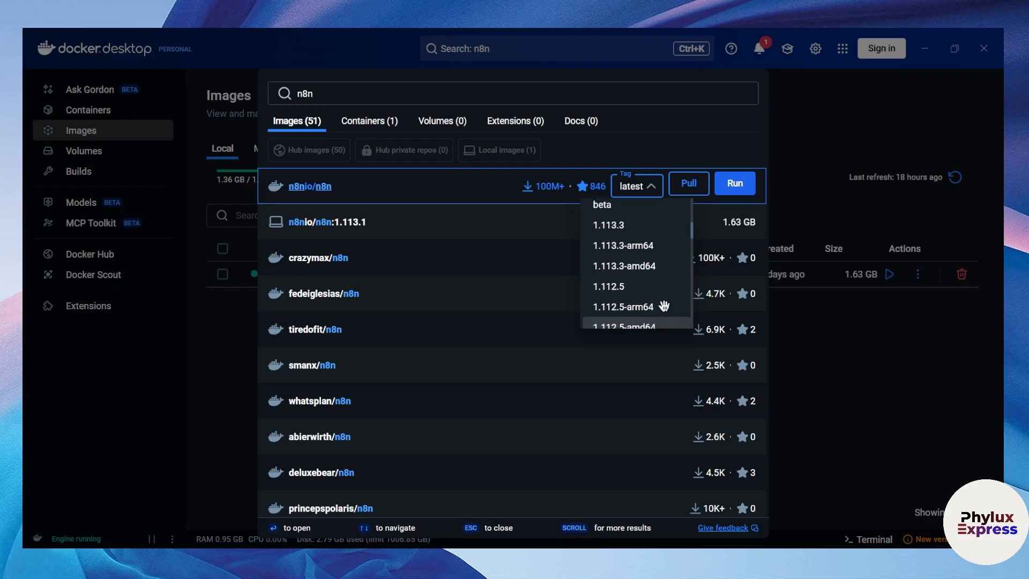
scroll(664, 306, "down", 5)
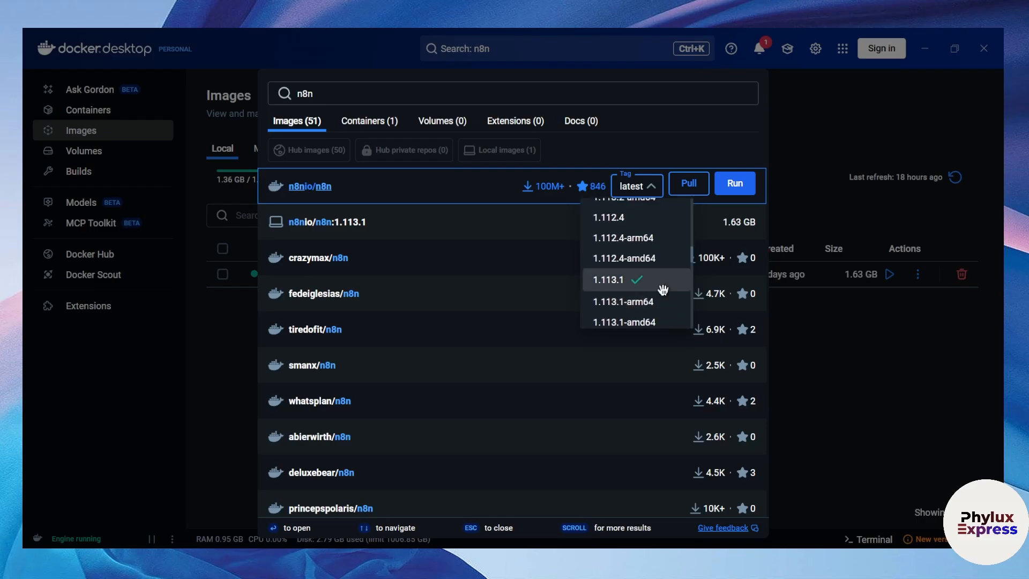
scroll(643, 288, "up", 6)
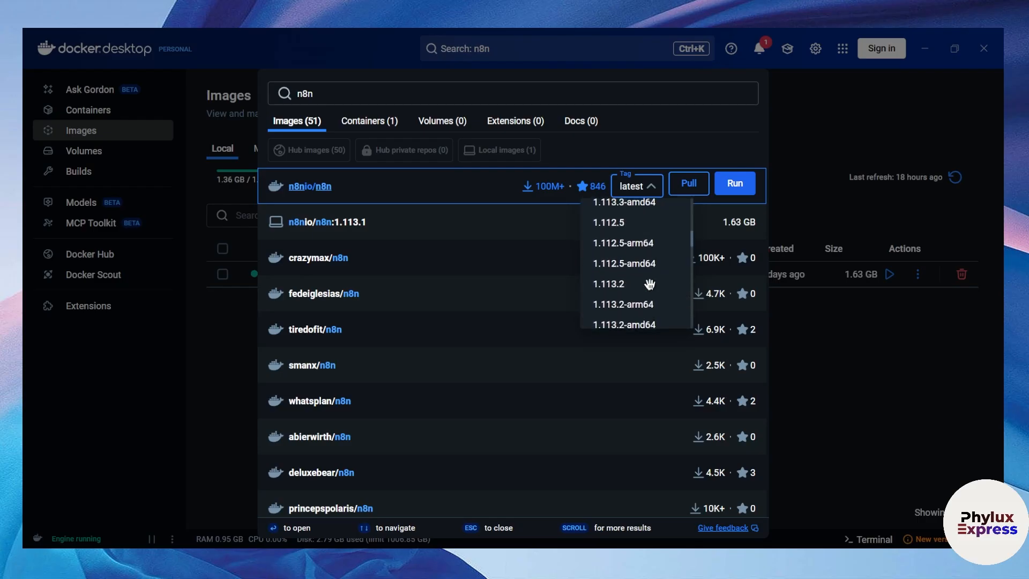
scroll(654, 292, "down", 3)
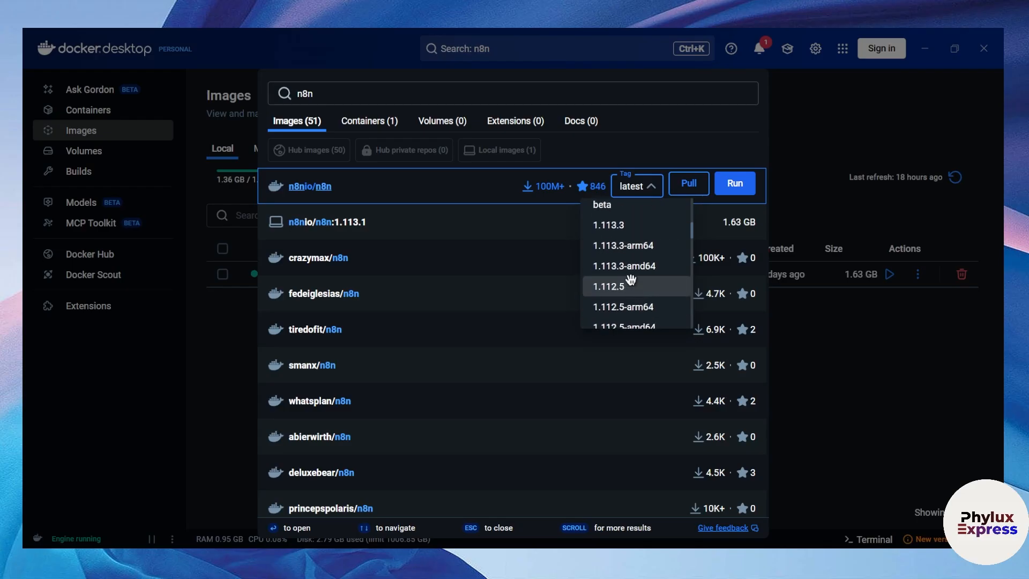
left_click(634, 225)
Pull the n8nio/n8n 1.113.3 image and close search to watch its download progress
mouse_move(652, 188)
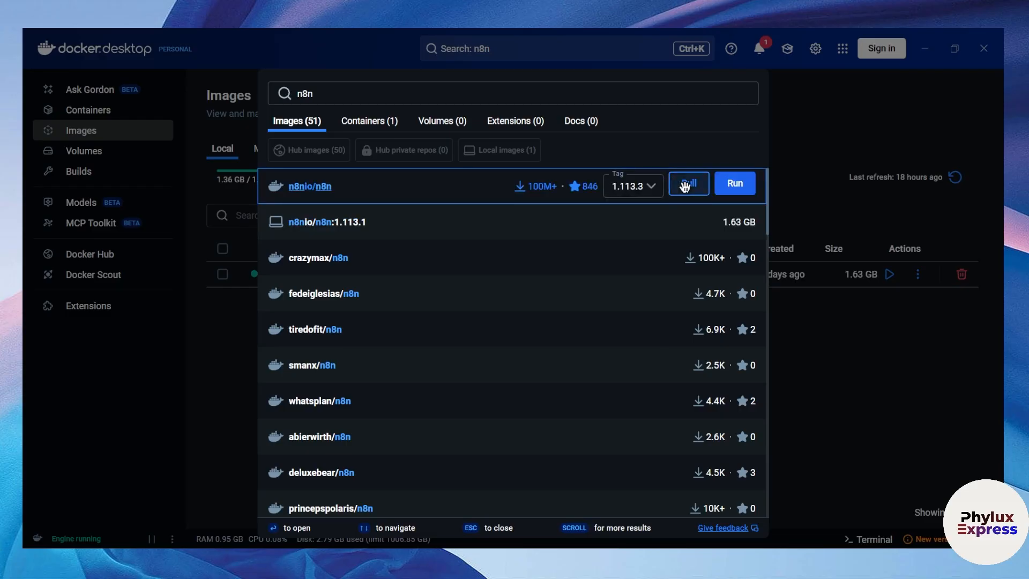
left_click(684, 186)
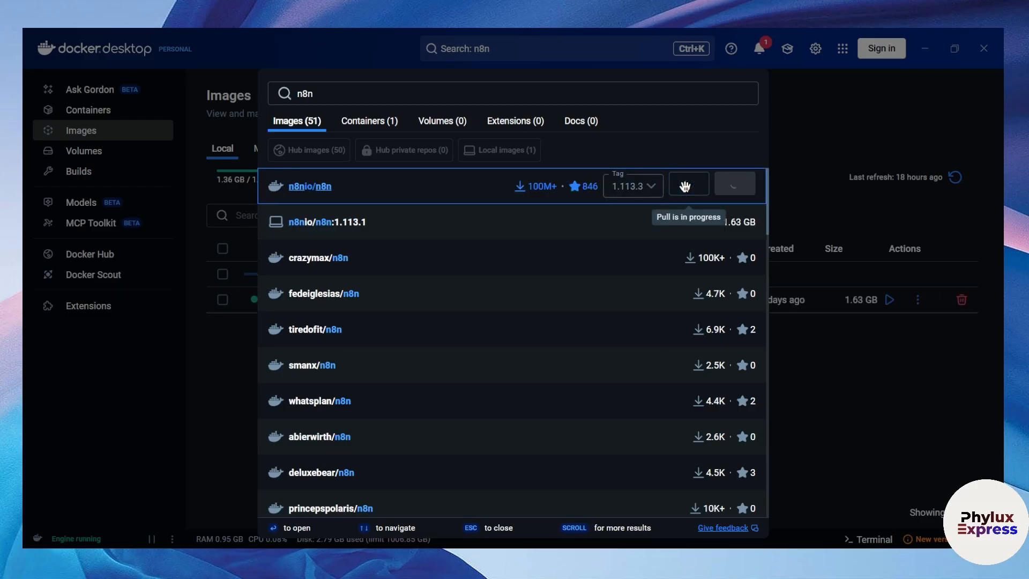
left_click(797, 156)
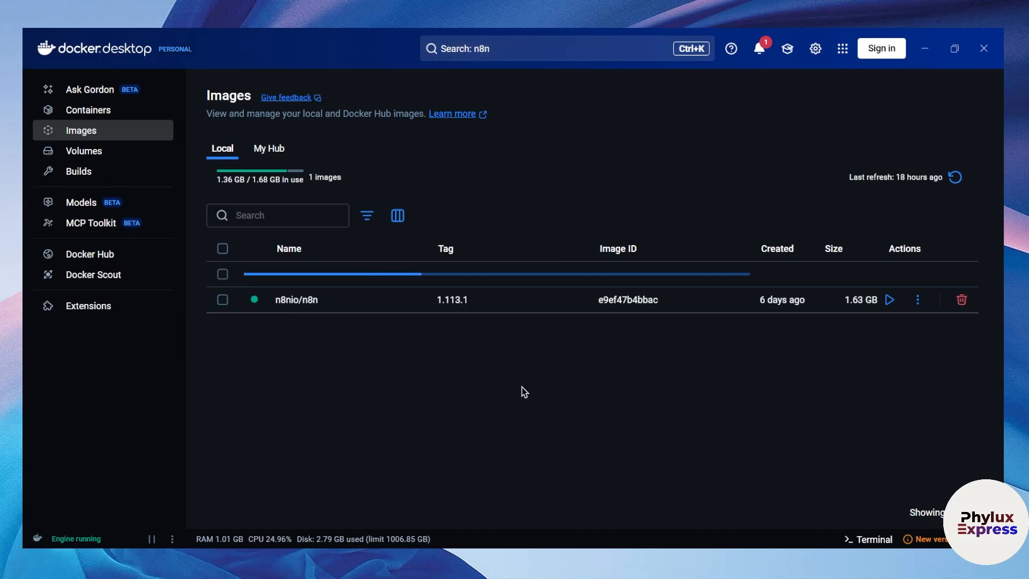
left_click(488, 364)
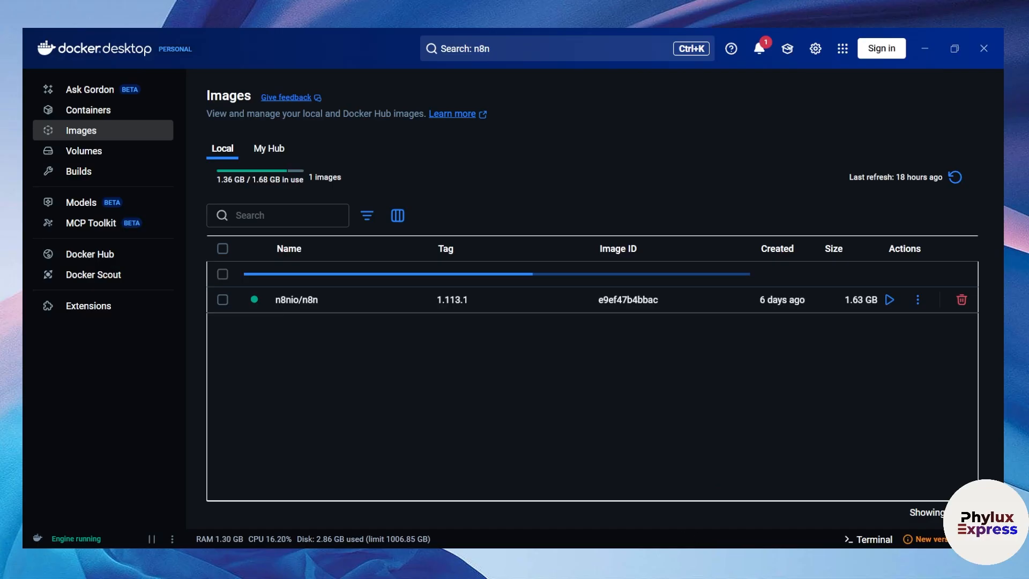
Create a new folder on drive D: named 'n8ndata for tutorial'
mouse_move(585, 560)
left_click(585, 509)
left_click(571, 234)
left_click(561, 228)
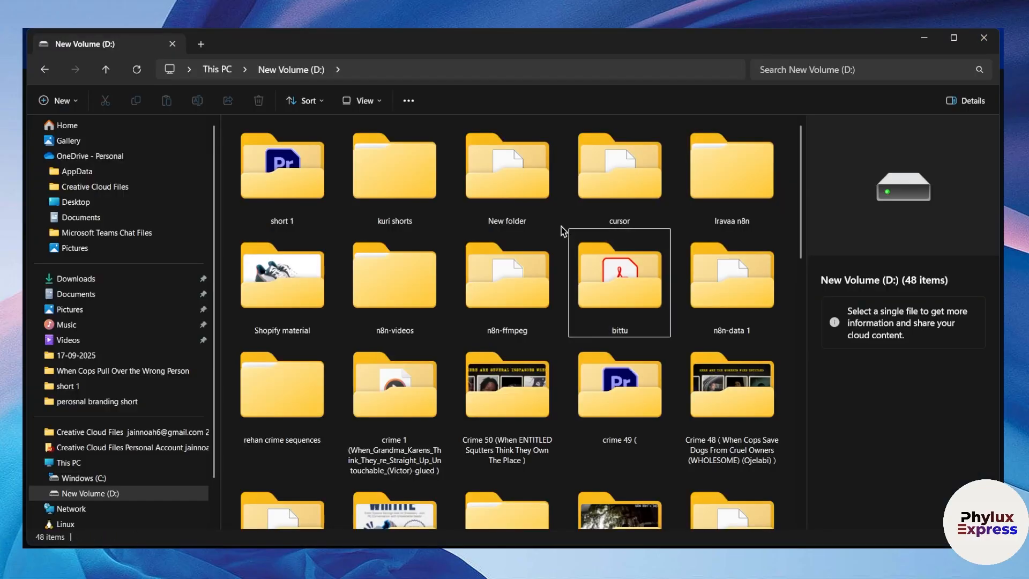
right_click(563, 231)
mouse_move(636, 333)
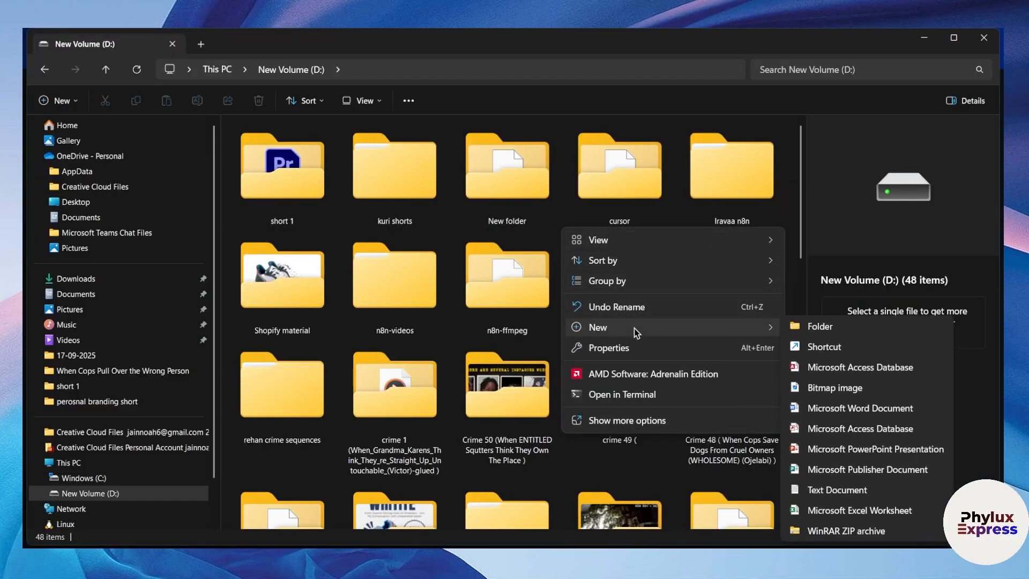
left_click(836, 325)
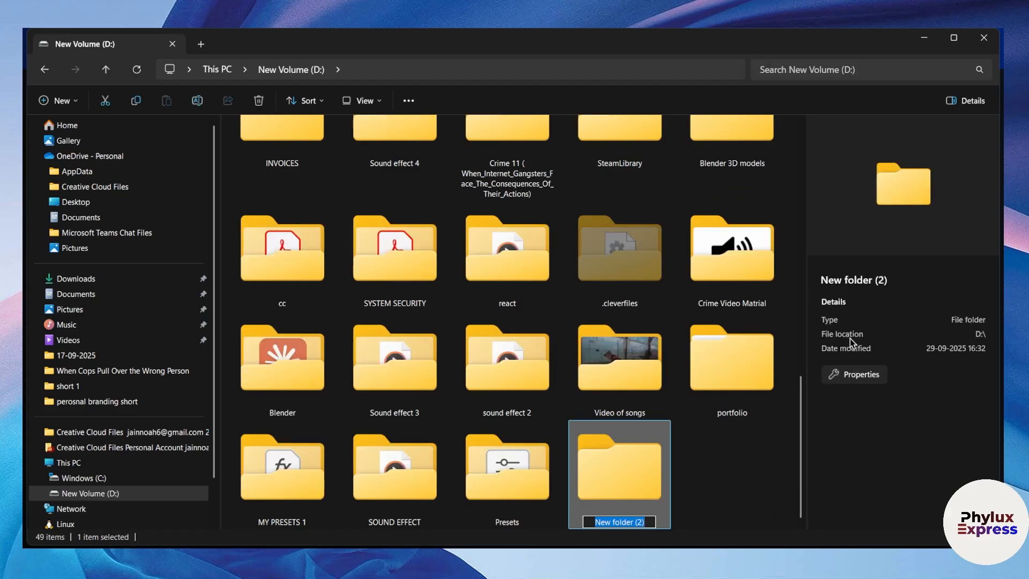
type("n8nda")
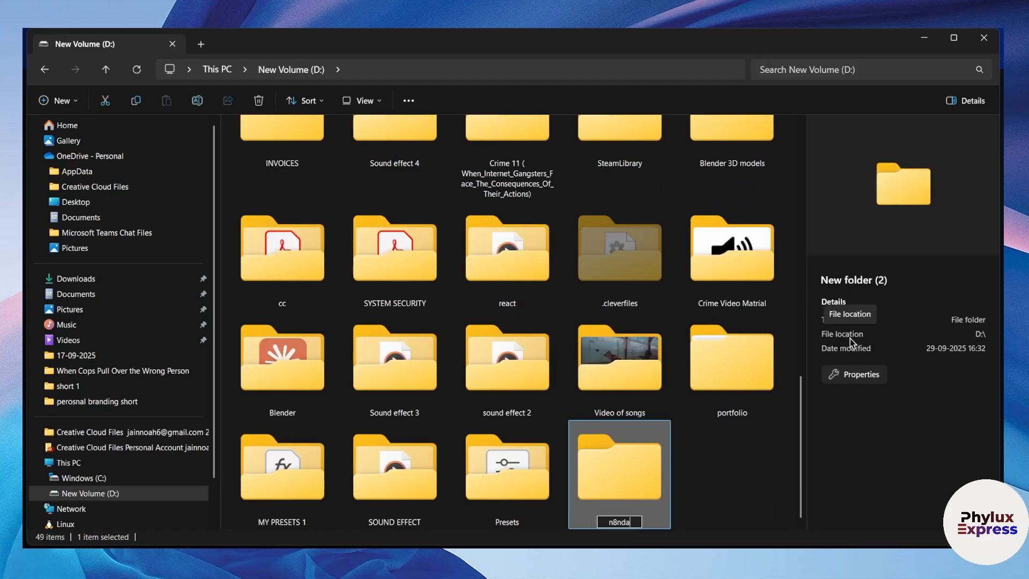
type("ta for tutorial")
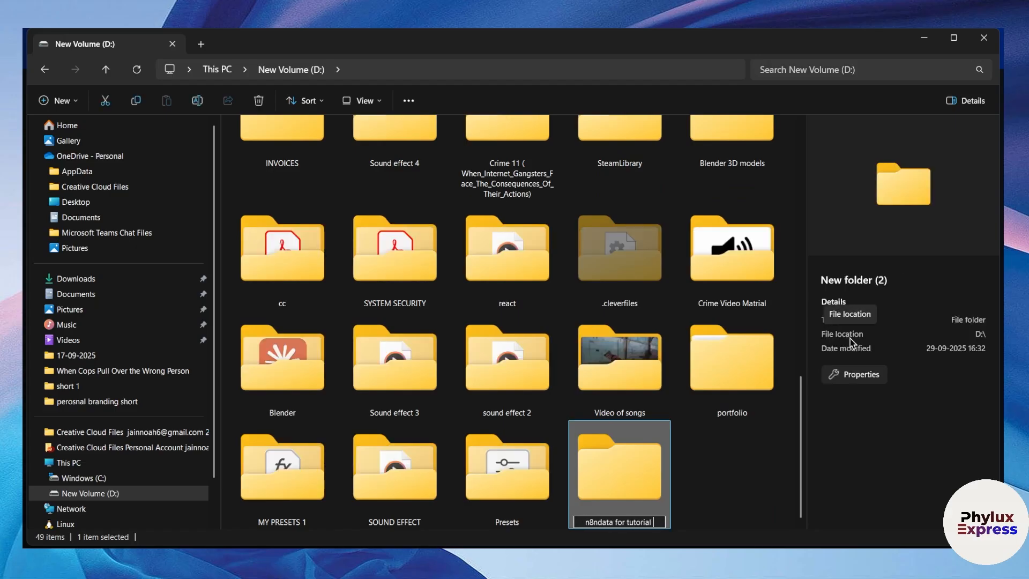
left_click(749, 488)
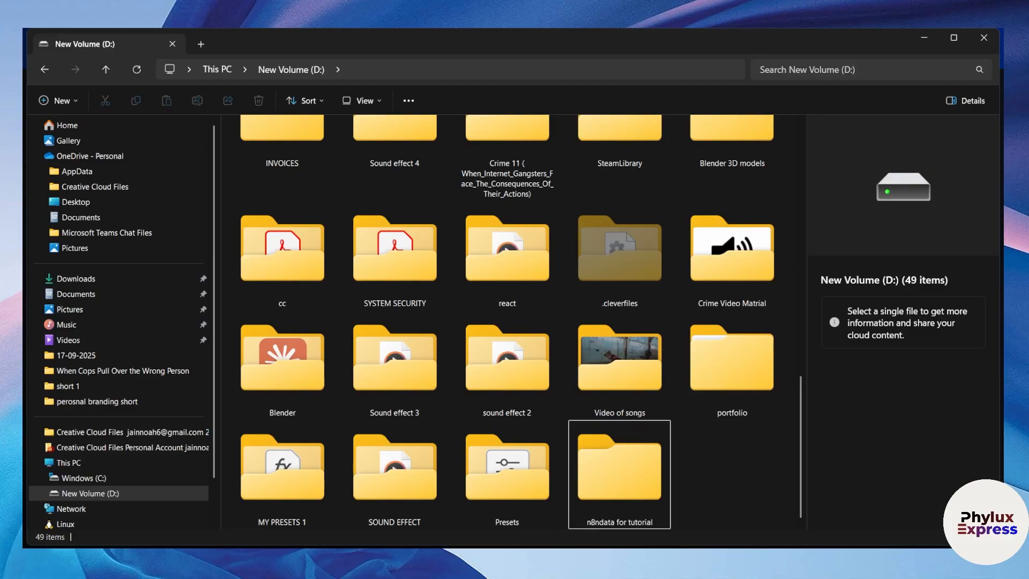
Inspect the local n8nio/n8n 1.113.3 image details, then reopen the n8n image search
mouse_move(754, 558)
left_click(696, 561)
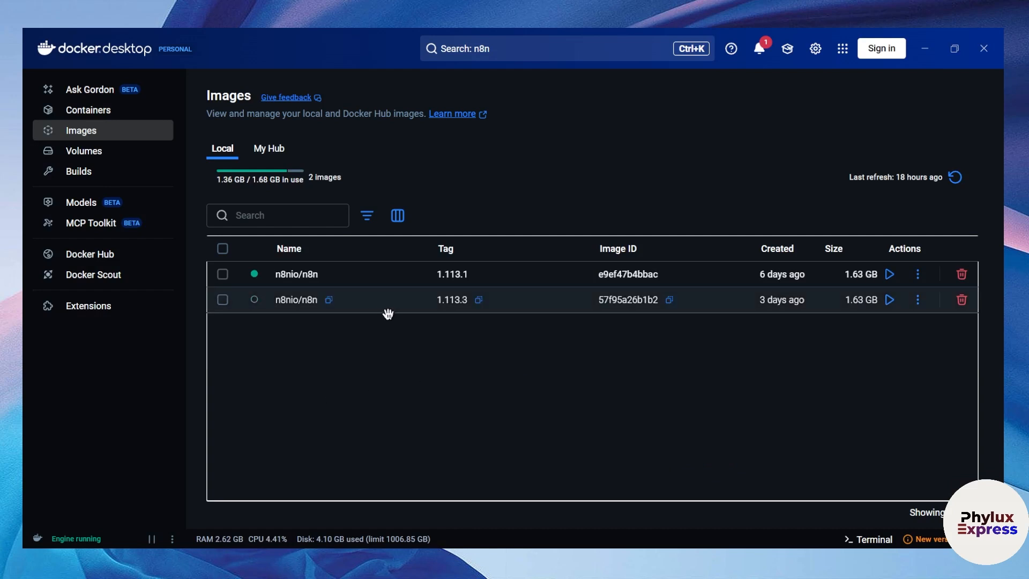
left_click(421, 307)
left_click(421, 308)
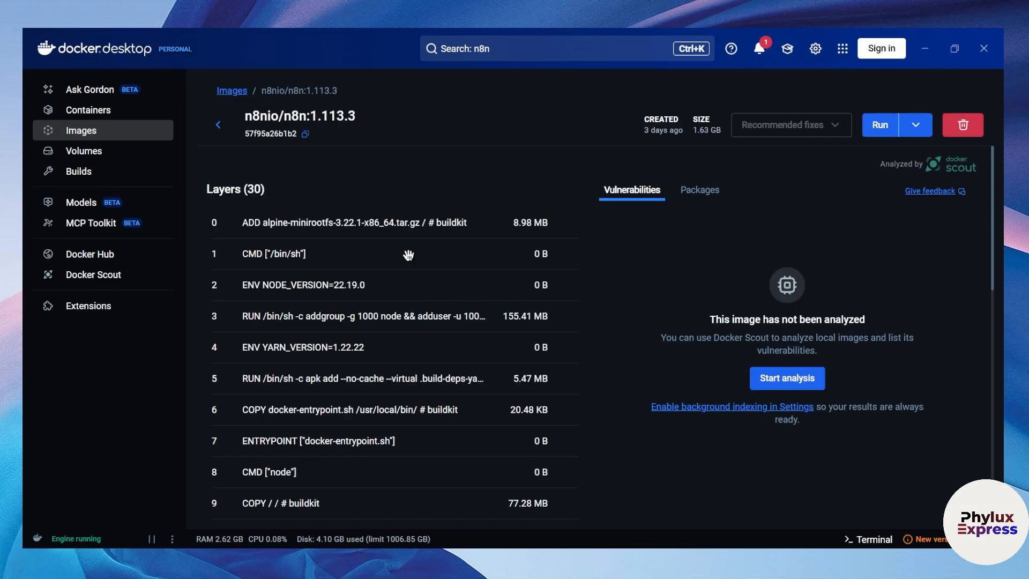
left_click(218, 124)
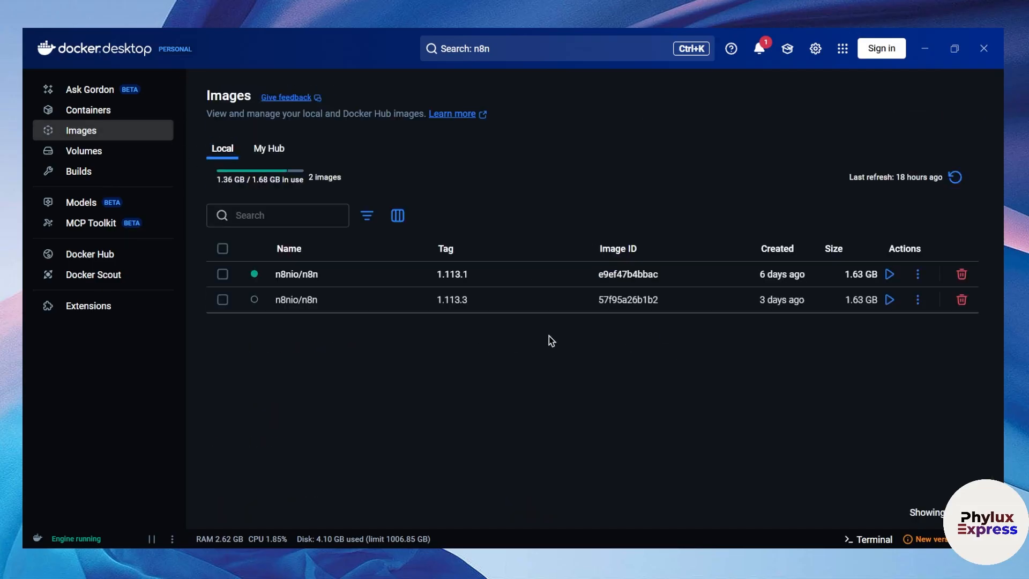
left_click(580, 60)
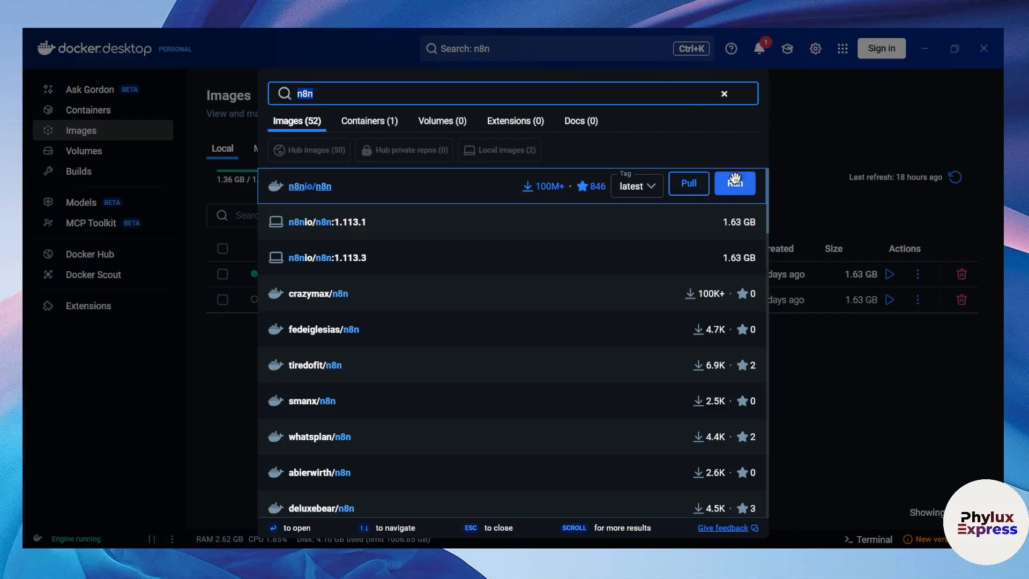
Pick tag 1.113.3 of n8nio/n8n and start a new container from it
left_click(636, 186)
left_click(614, 290)
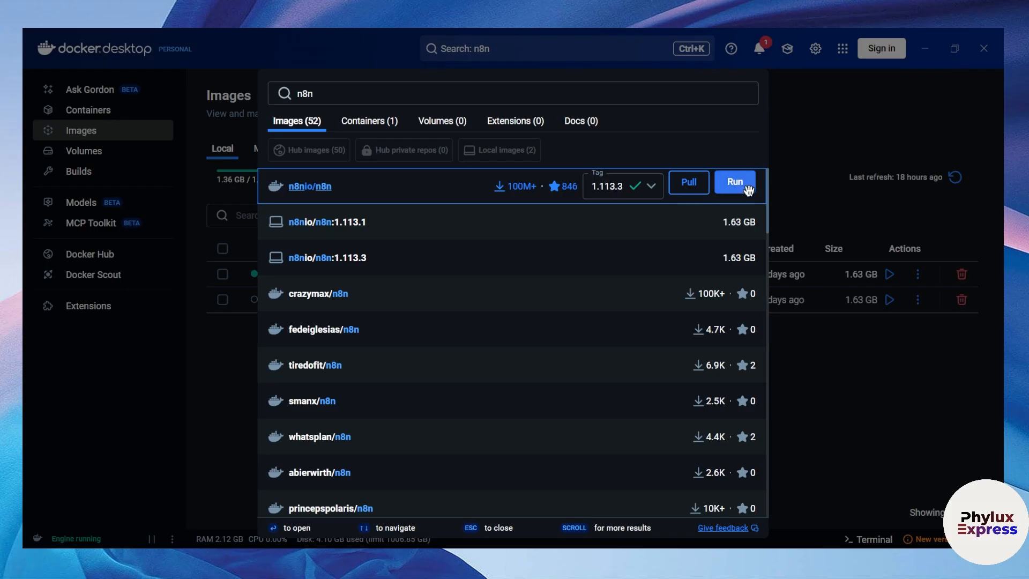
left_click(735, 183)
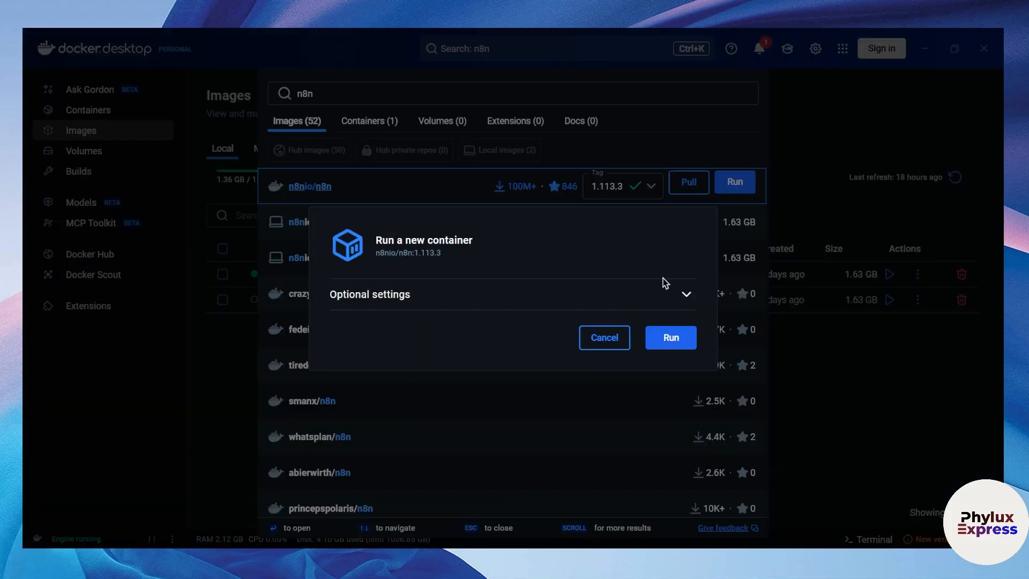
Name the container n8ntutorial, map host port 5678, and browse for a host volume folder
left_click(548, 290)
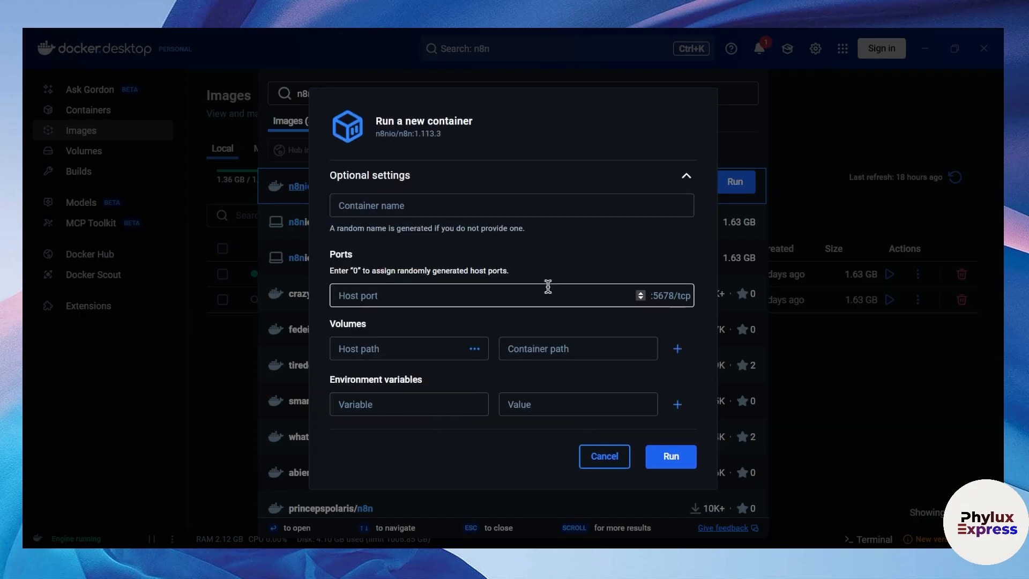
left_click(529, 203)
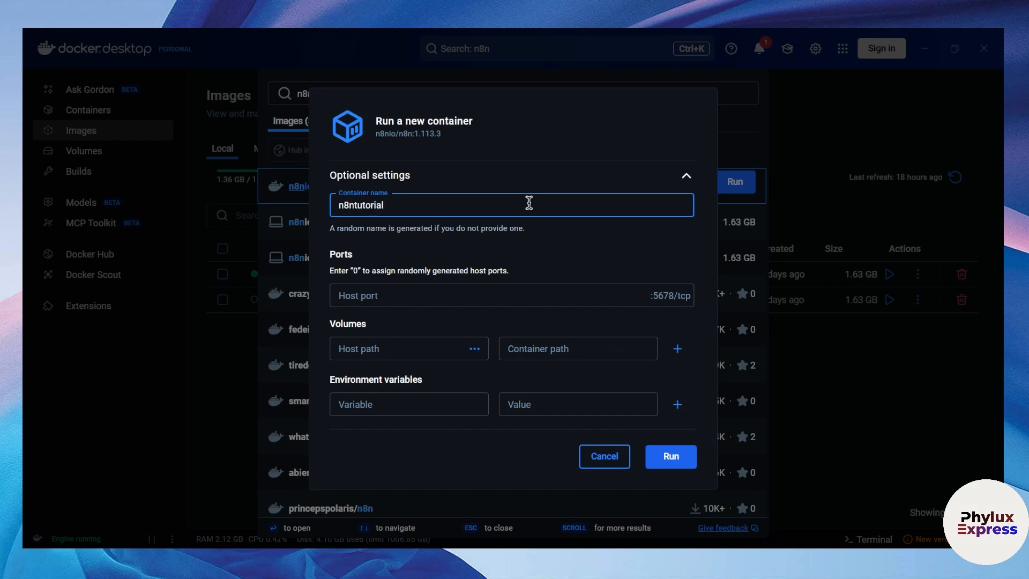
left_click(447, 297)
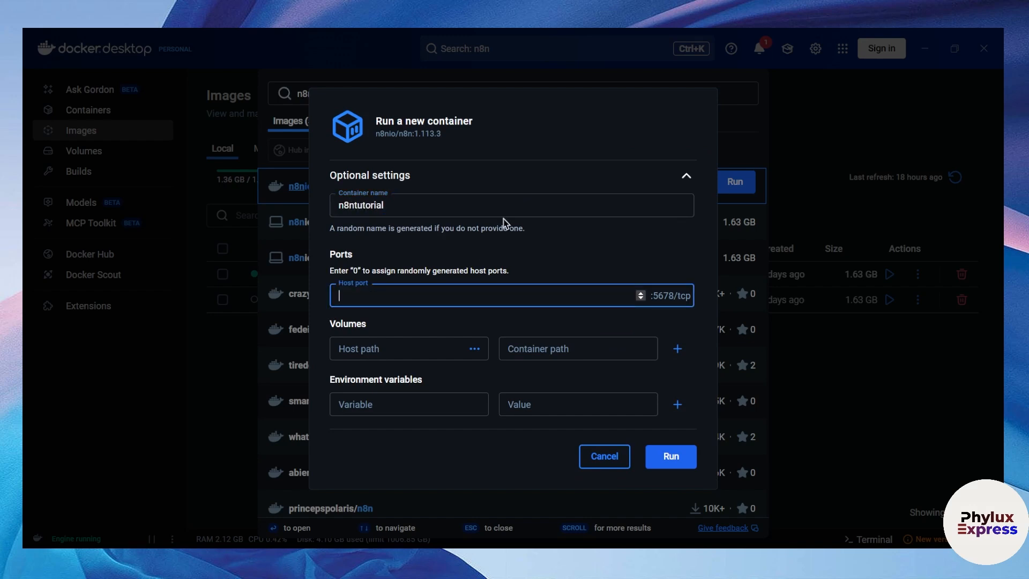
type("5678")
left_click(381, 347)
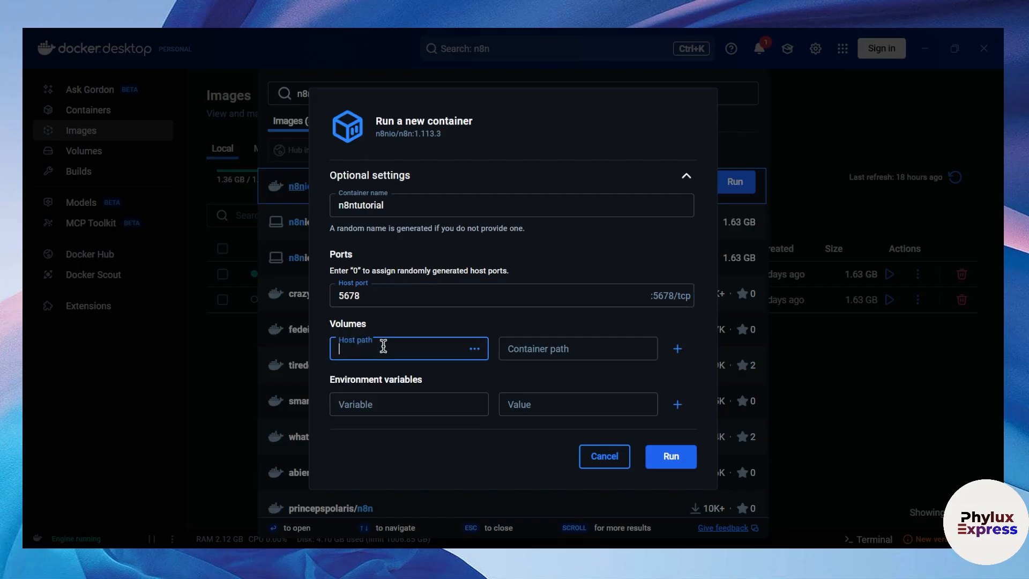
left_click(475, 349)
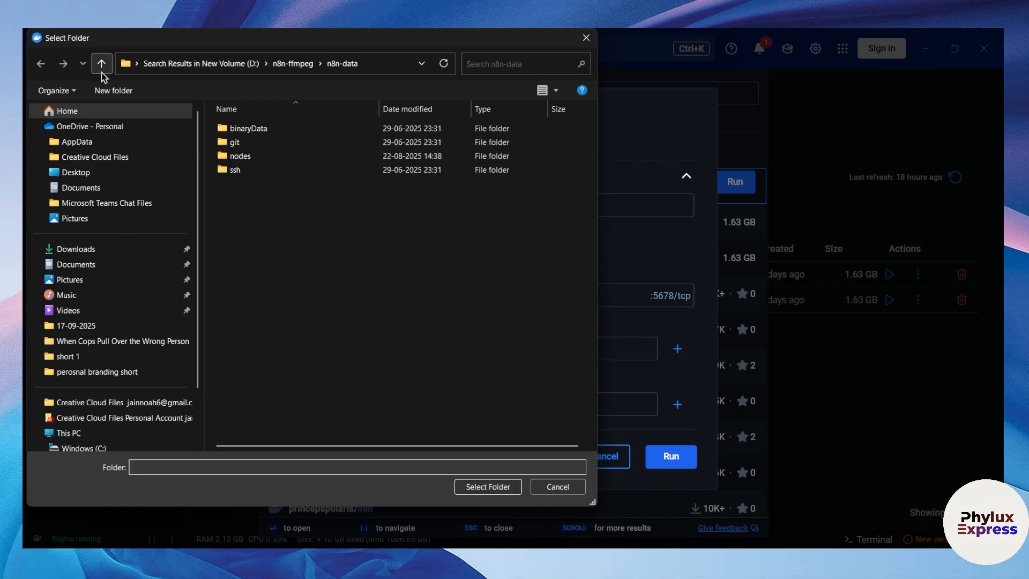
Select D:\n8ndata for tutorial as the host folder for the volume
left_click(102, 63)
left_click(102, 64)
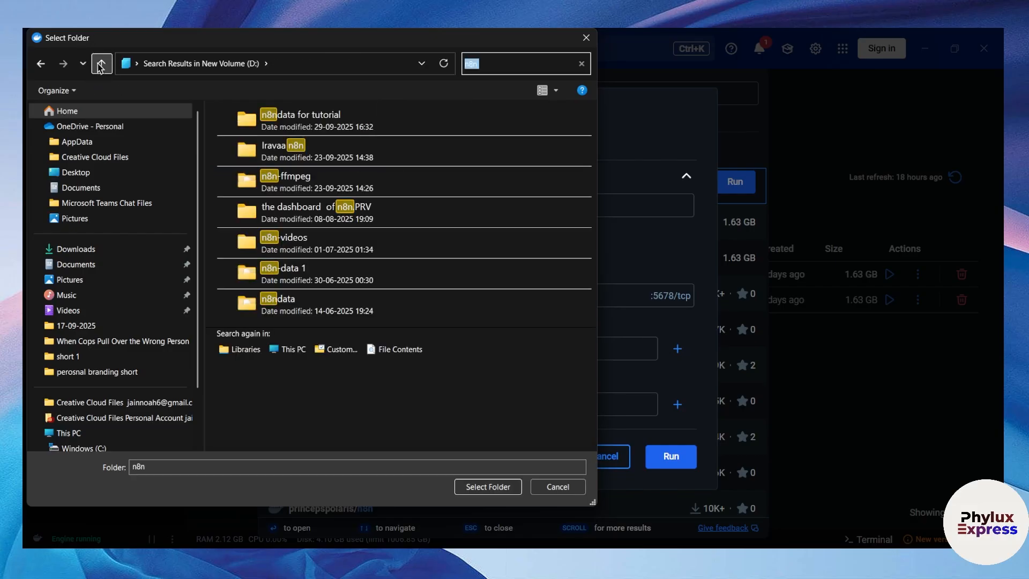
scroll(107, 311, "down", 2)
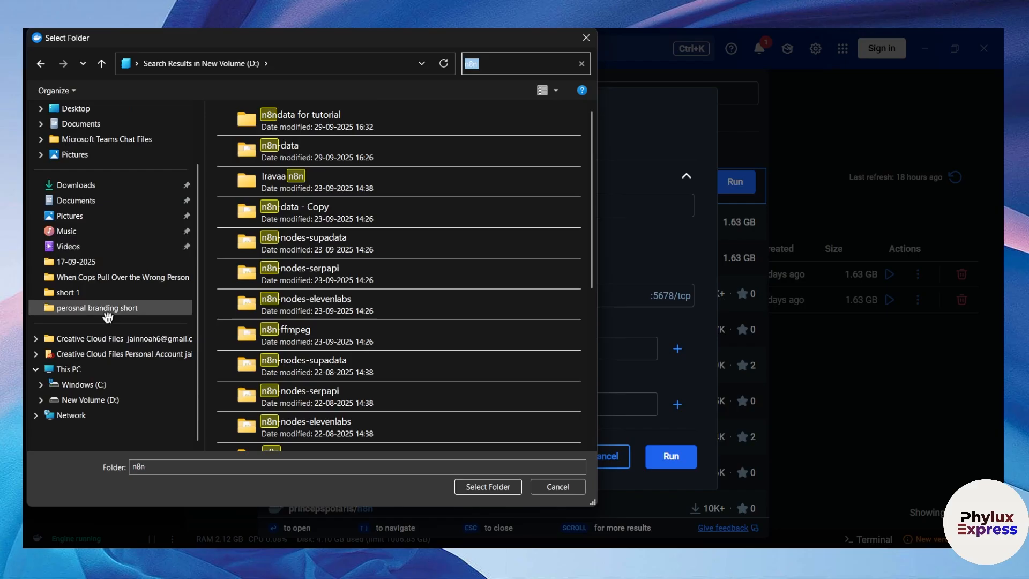
left_click(107, 399)
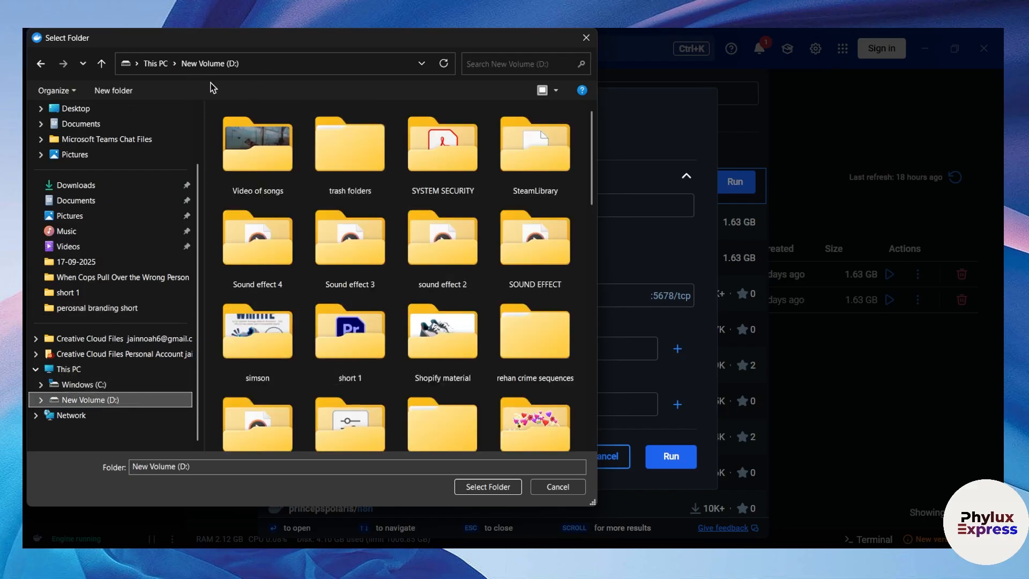
left_click(512, 64)
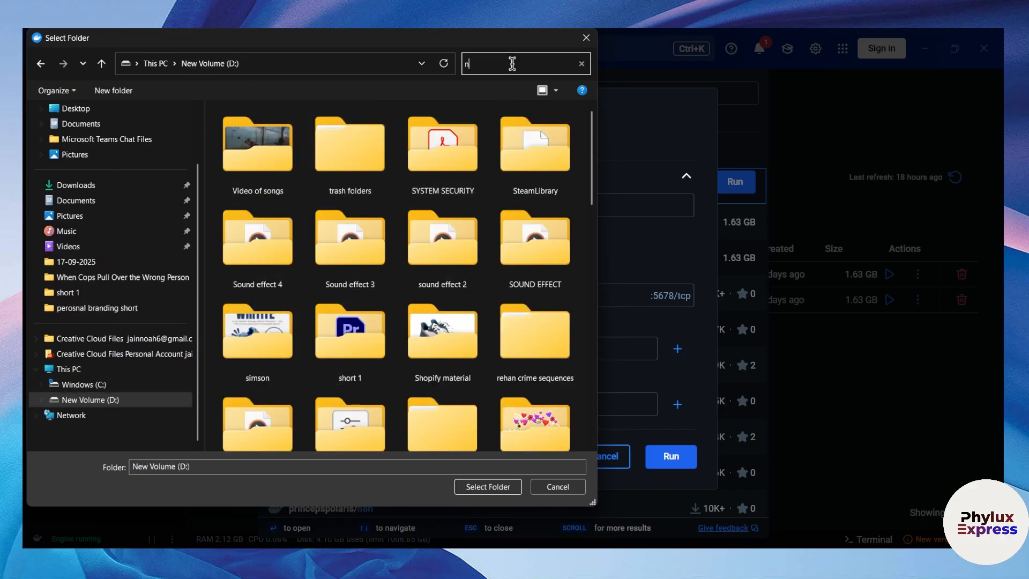
double_click(464, 128)
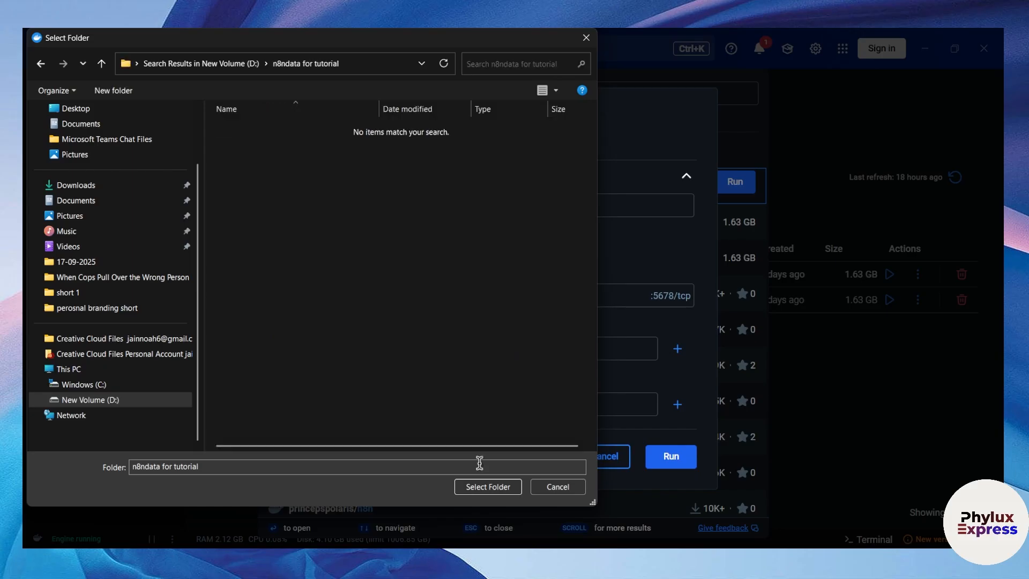
left_click(484, 487)
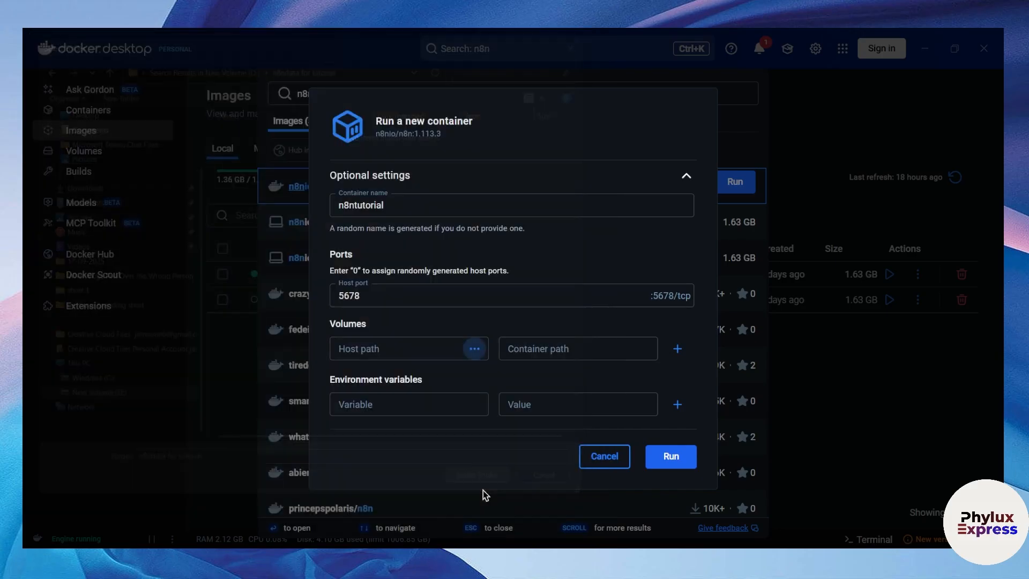
Mount it at /home/node/.n8n, run the container, and view the Containers list
left_click(530, 354)
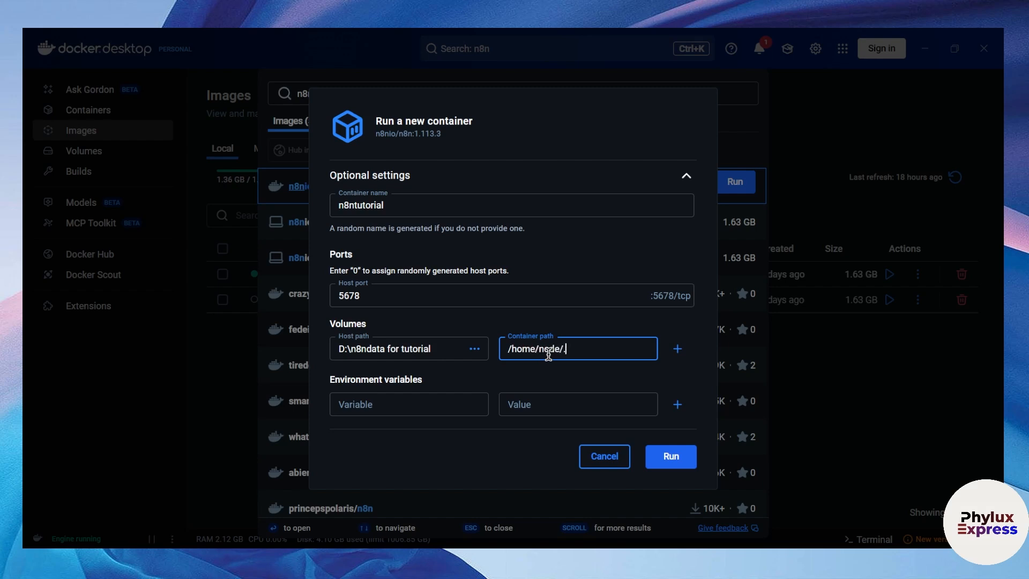
type("/home/node/.n8n")
left_click(668, 457)
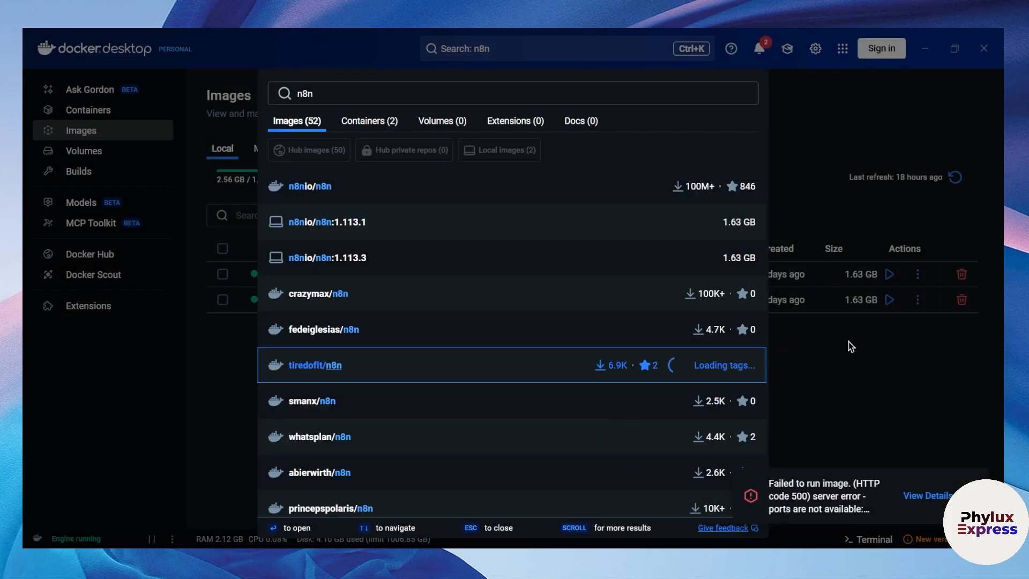
left_click(843, 358)
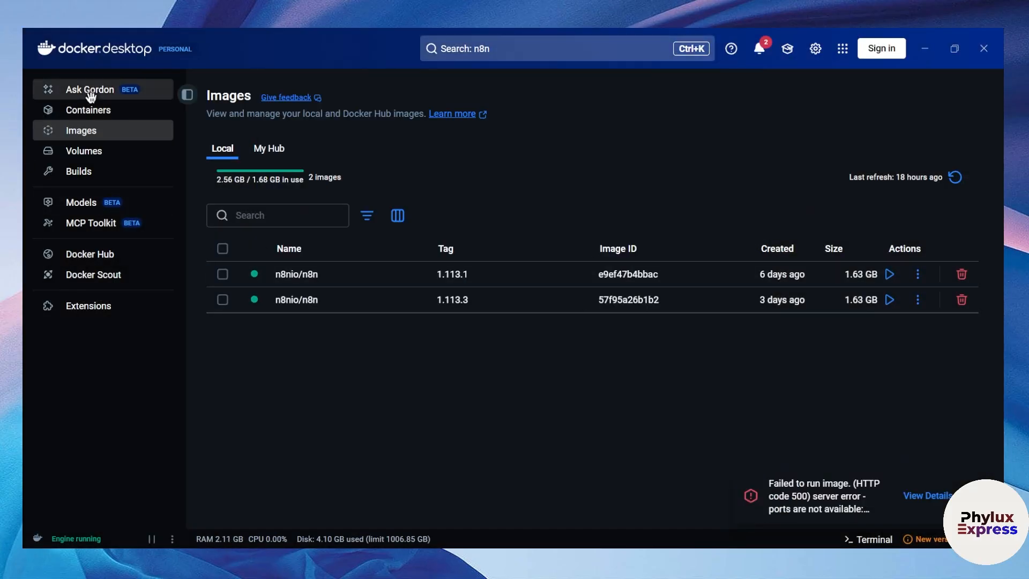
left_click(90, 111)
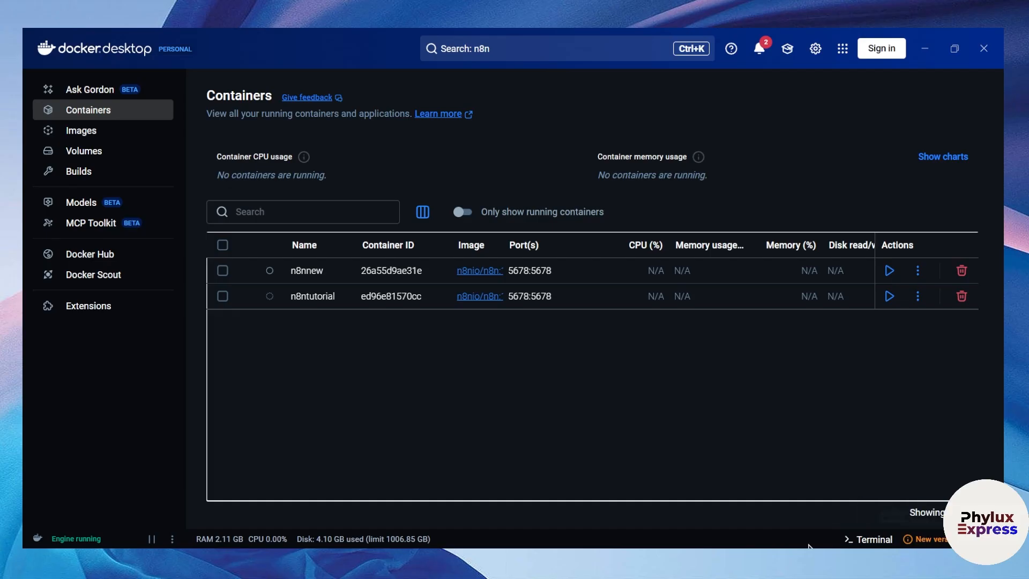
Switch to the PowerShell window running n8n and add a blank line below its output
key("alt+Tab")
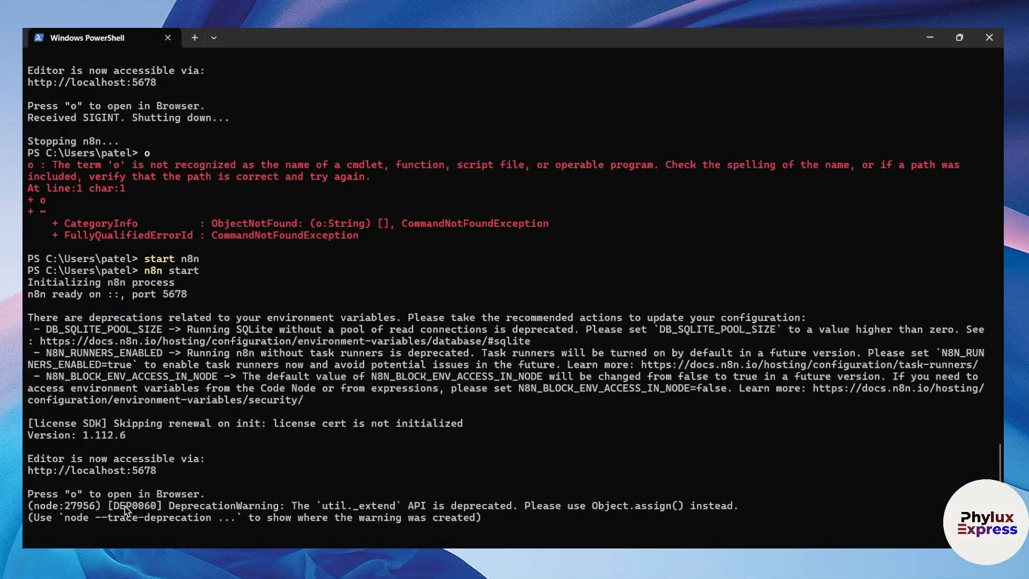
key("Return")
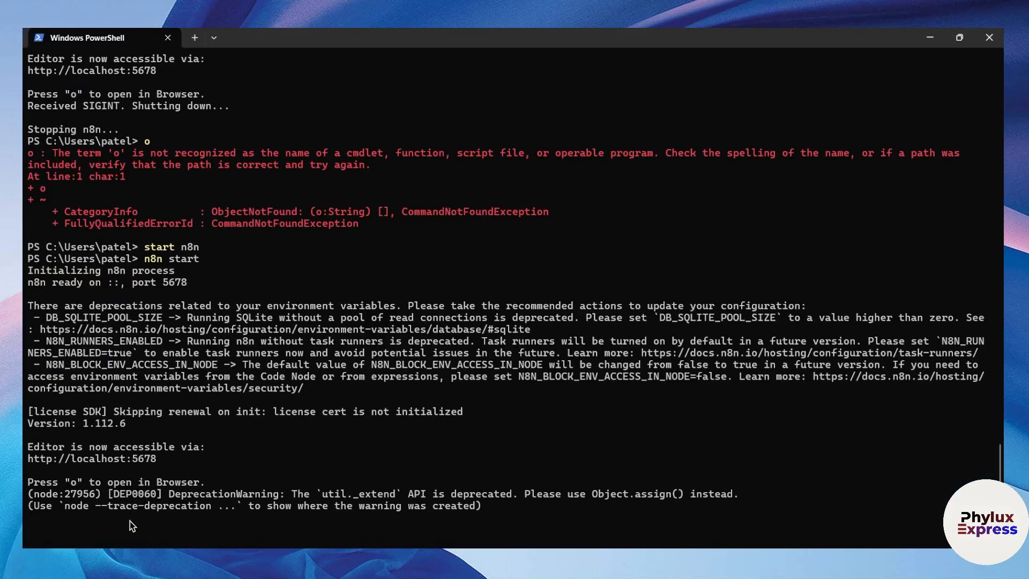
left_click_drag(172, 478, 186, 473)
left_click(223, 494)
key("alt+Tab")
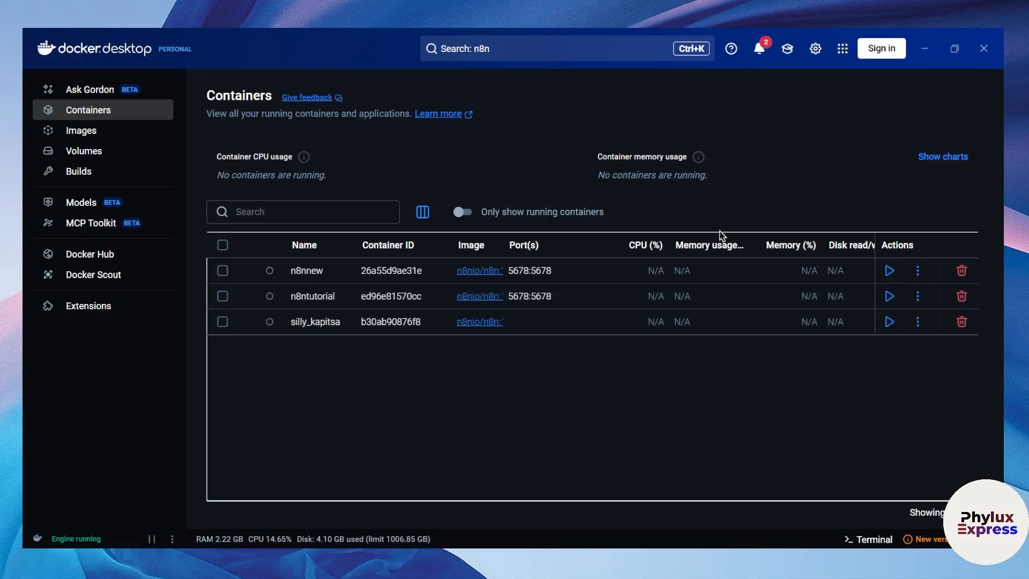
left_click(462, 299)
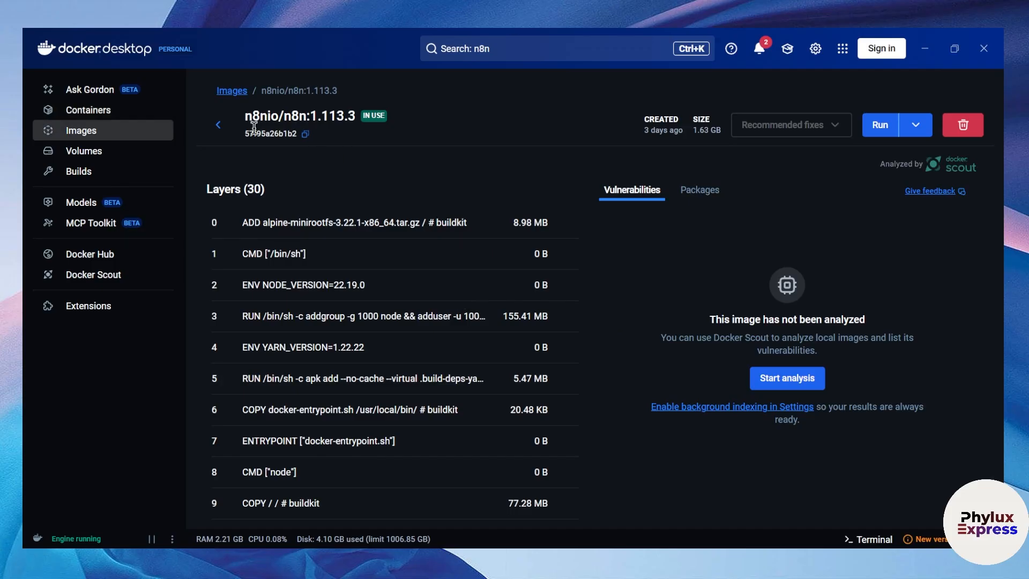
left_click(220, 121)
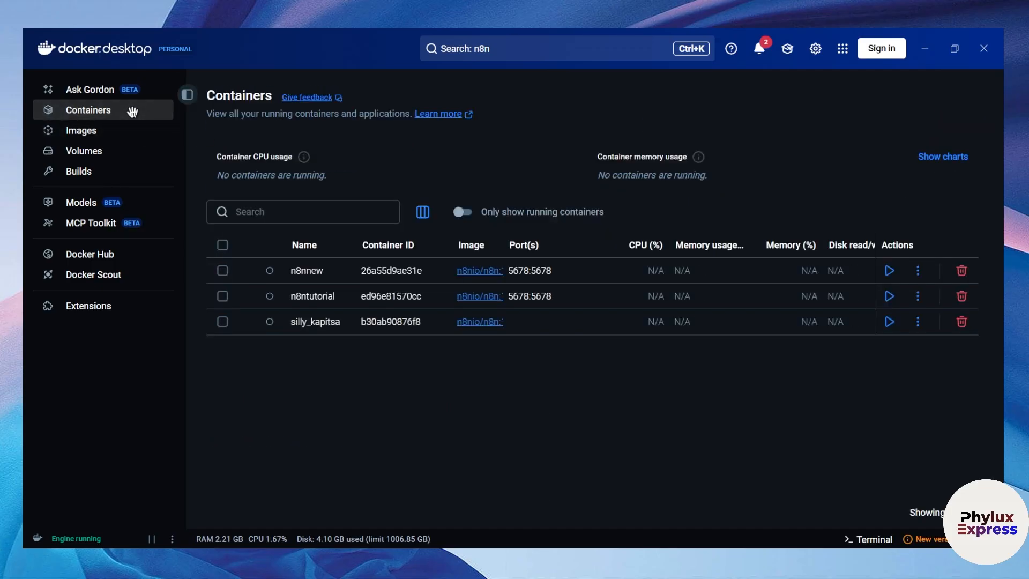
left_click(514, 50)
left_click(657, 186)
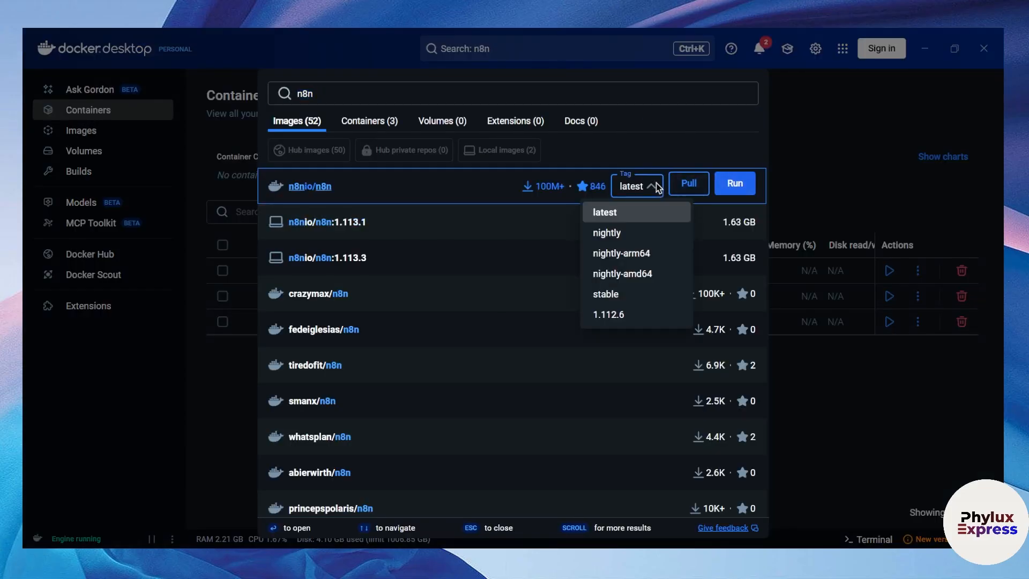
scroll(653, 265, "down", 3)
left_click(641, 294)
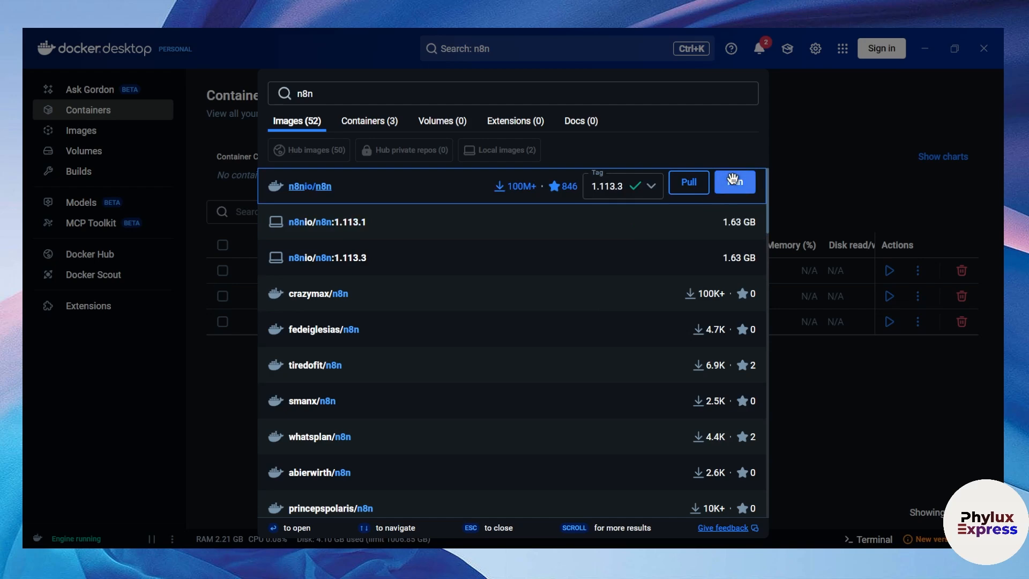
left_click(732, 183)
left_click(592, 293)
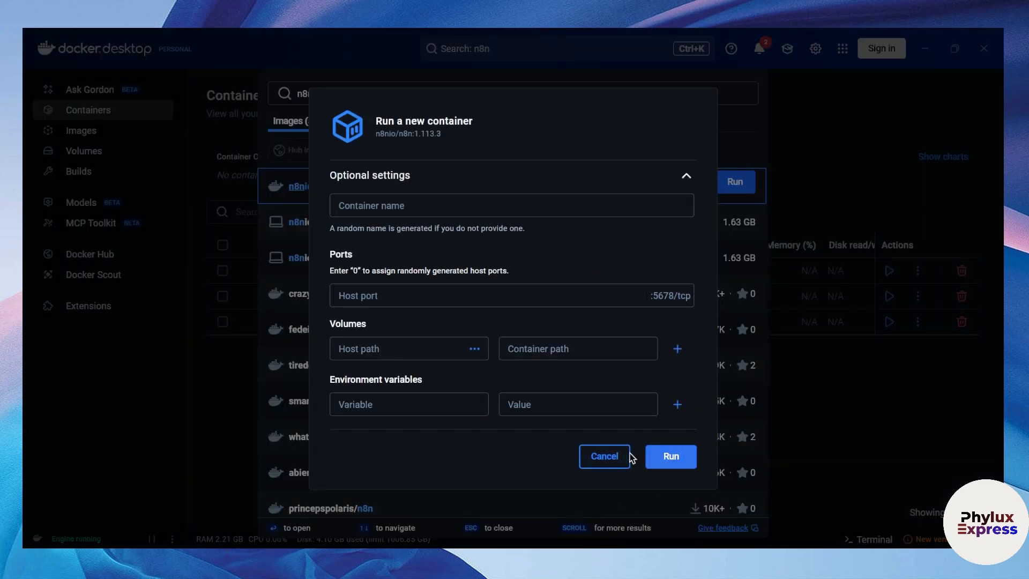
left_click(606, 457)
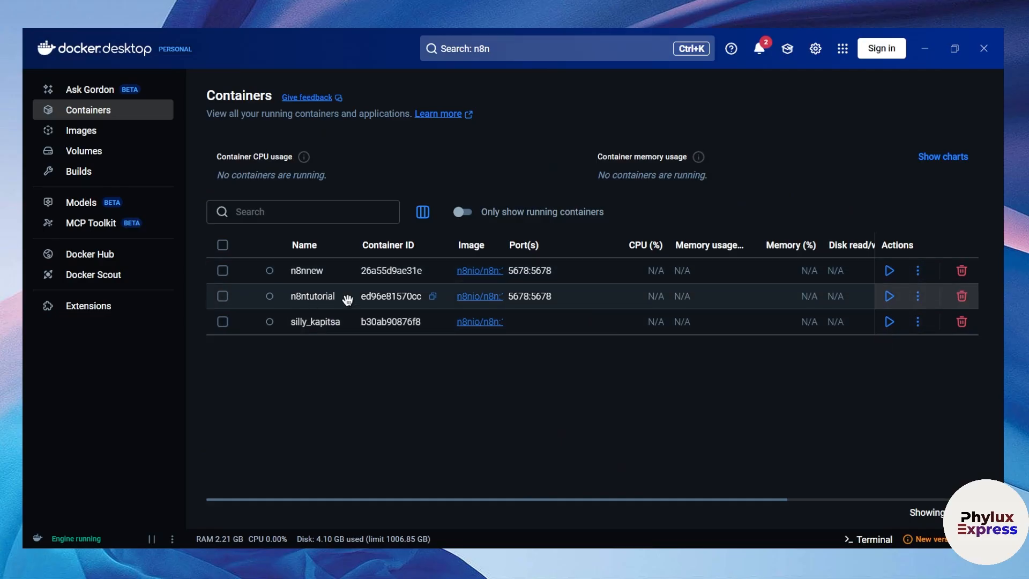
left_click(889, 297)
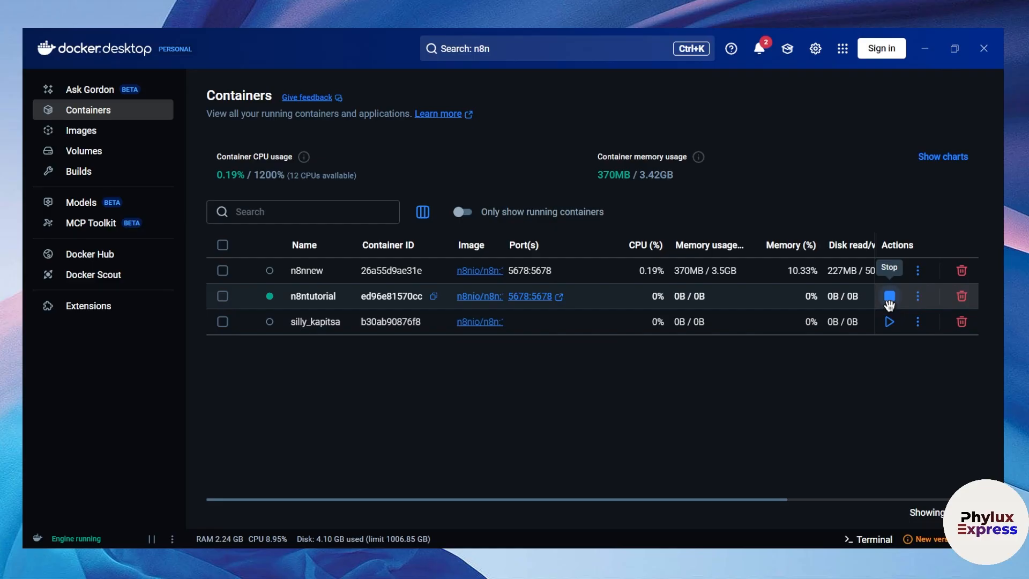
left_click(308, 297)
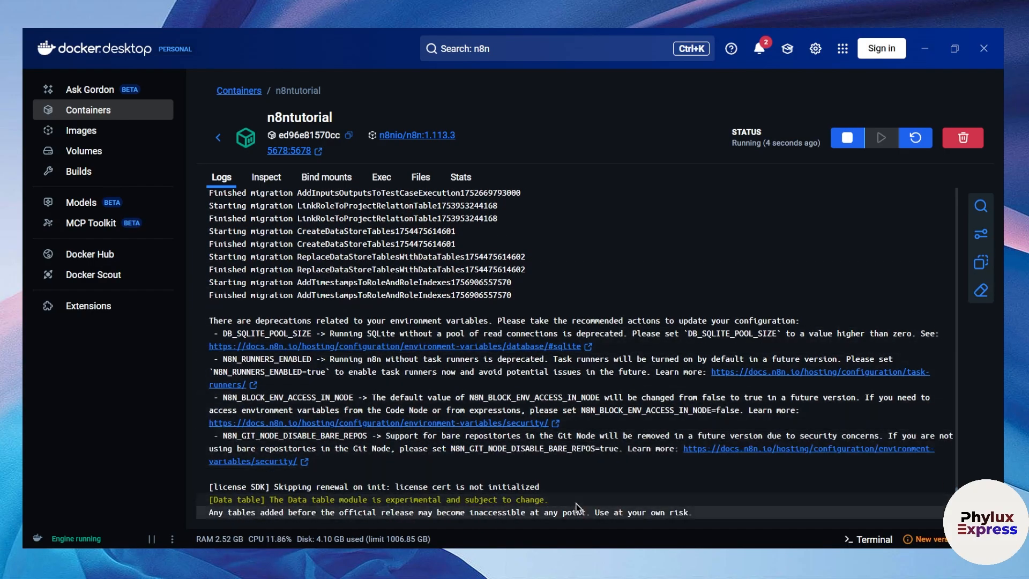
left_click_drag(555, 500, 203, 448)
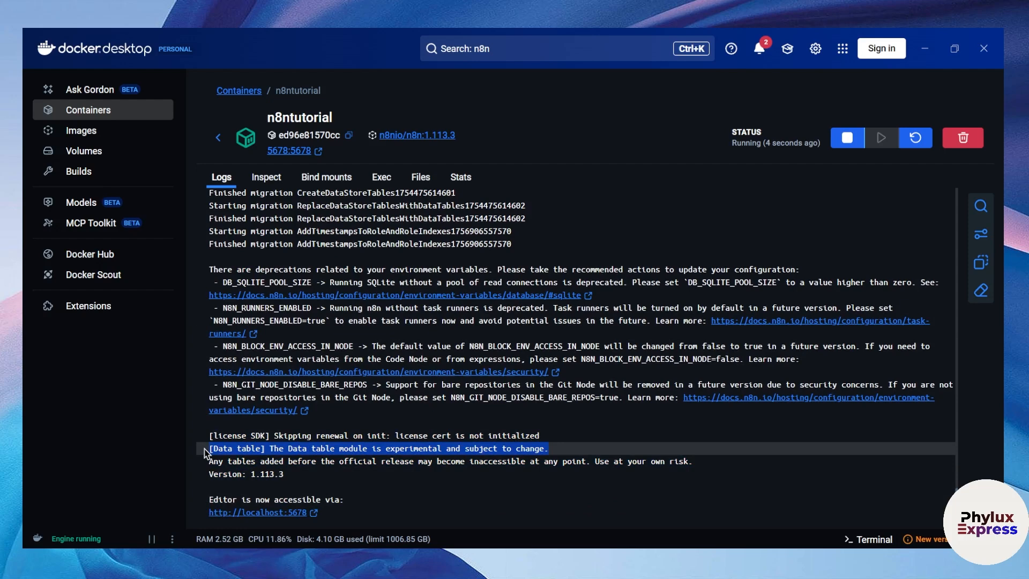
left_click(324, 477)
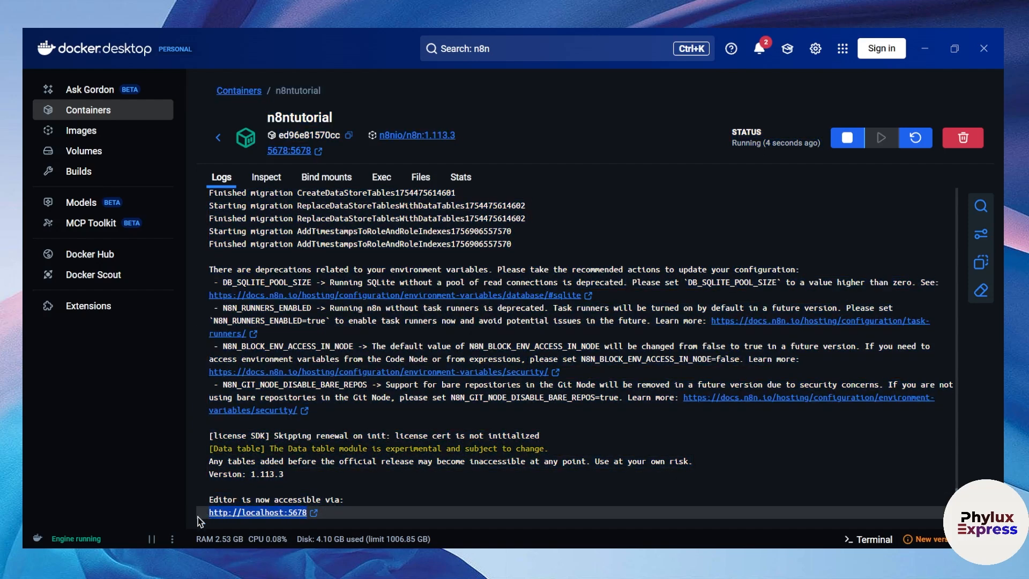
left_click(197, 513)
left_click_drag(207, 517, 310, 516)
key("ctrl+c")
Load the copied localhost:5678 address in a new Chrome tab
key("alt+Tab")
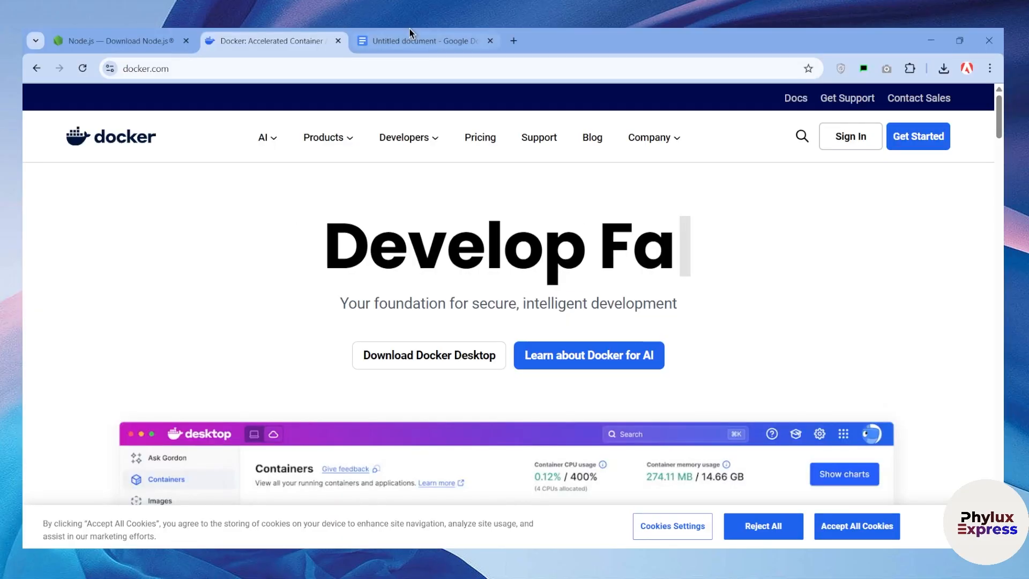
left_click(511, 43)
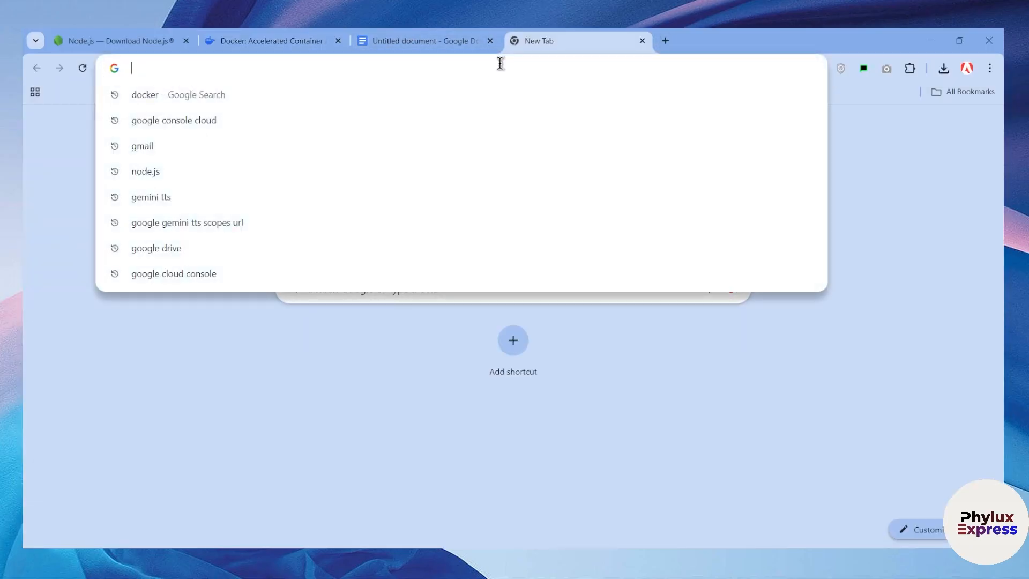
key("ctrl+v")
key("Return")
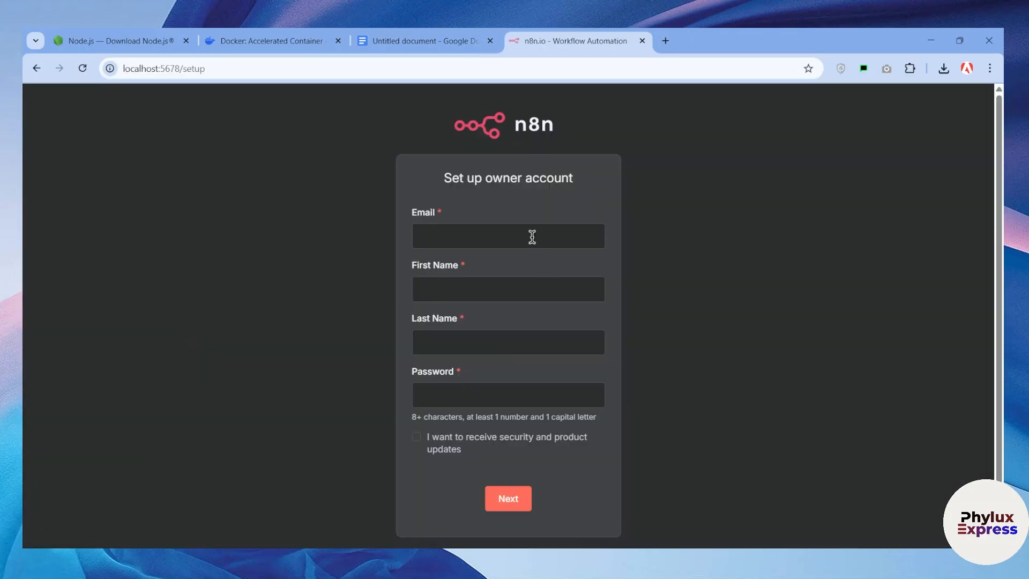
Fill in the owner's email, first and last name, enter a password, and submit
left_click(533, 237)
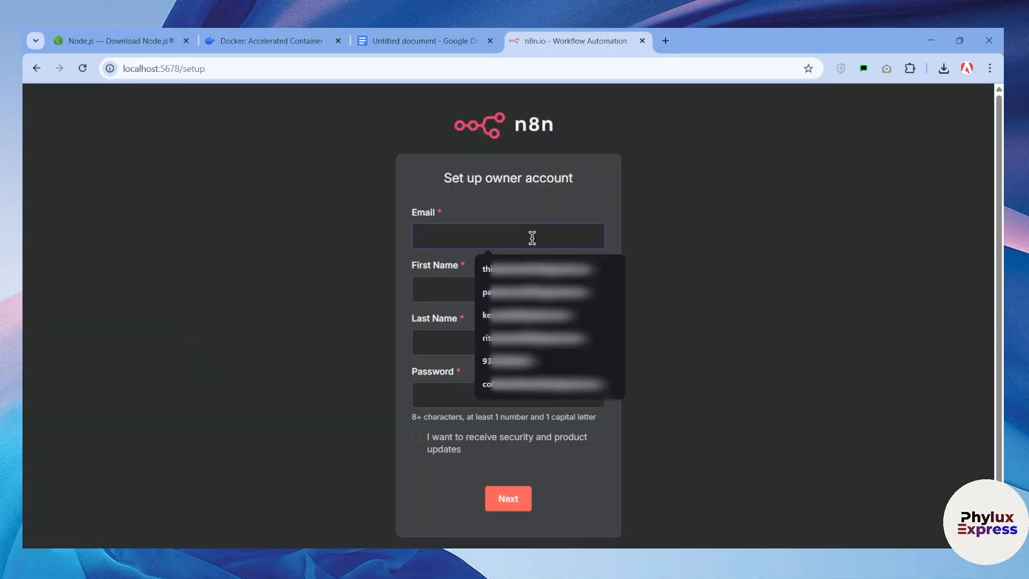
left_click(531, 269)
left_click(482, 289)
left_click(497, 322)
left_click(487, 342)
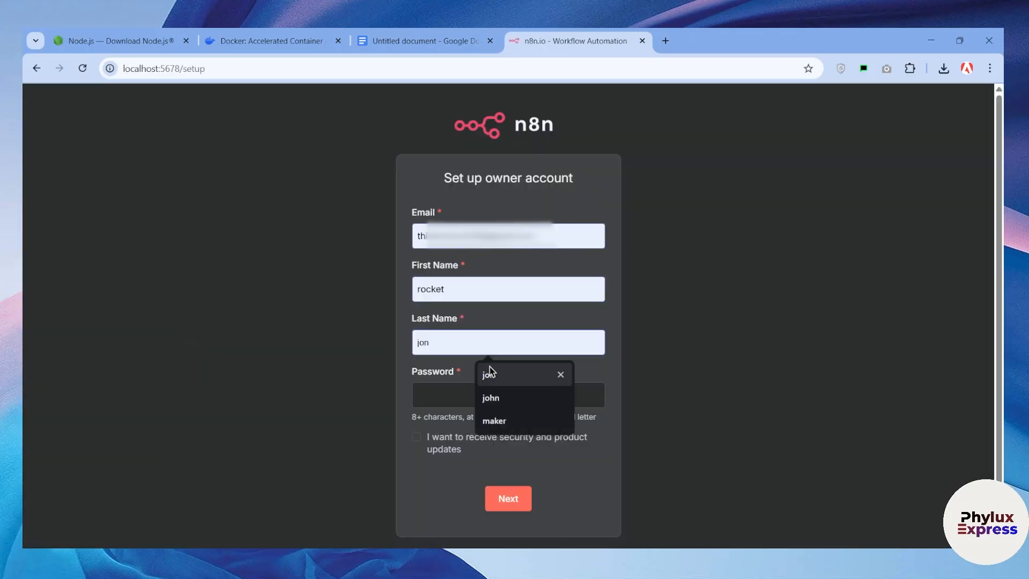
left_click(489, 372)
left_click(470, 389)
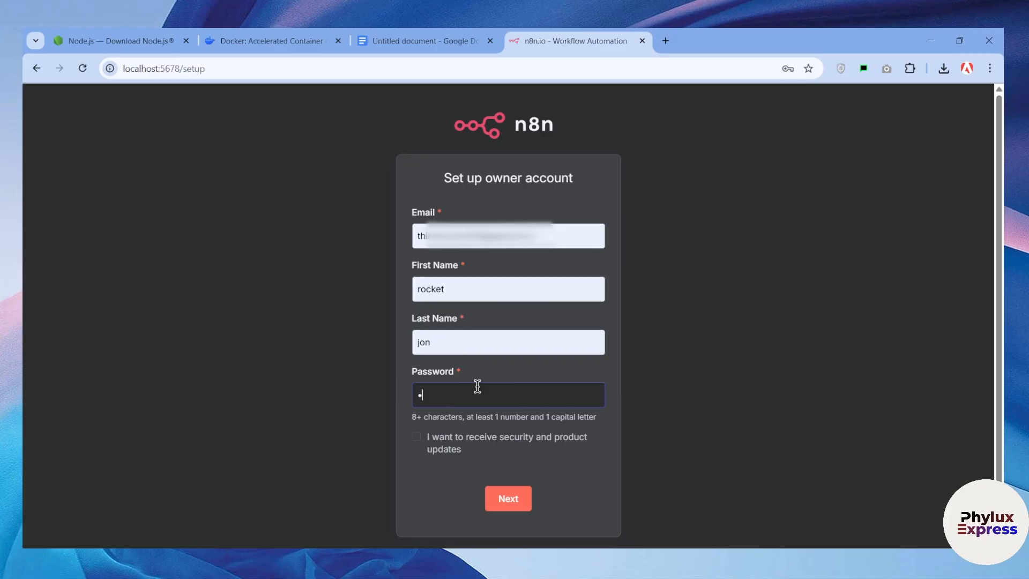
type("••••••••••")
left_click(507, 492)
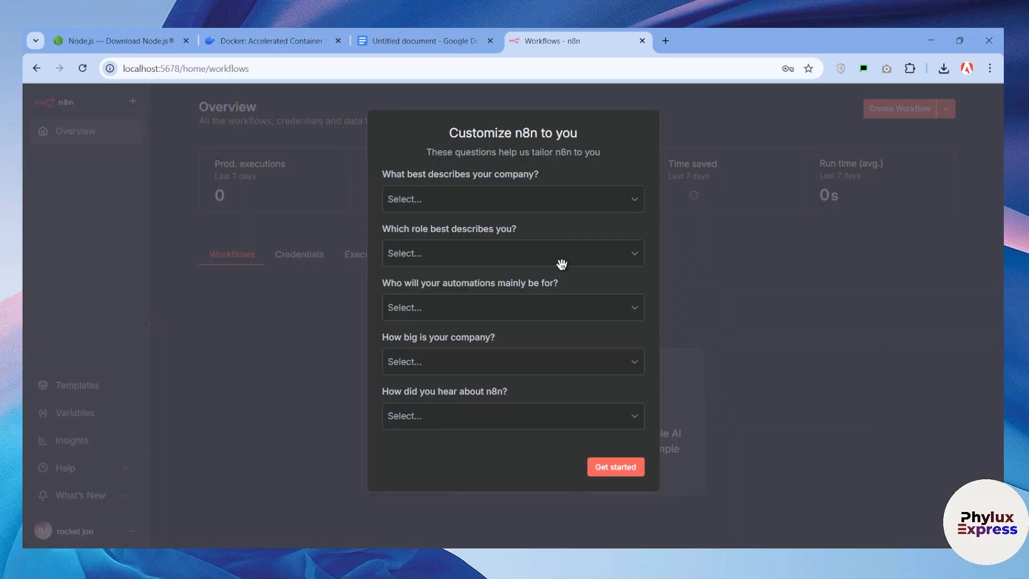
Skip the customization questionnaire and send a free license key to the prefilled email
left_click(619, 467)
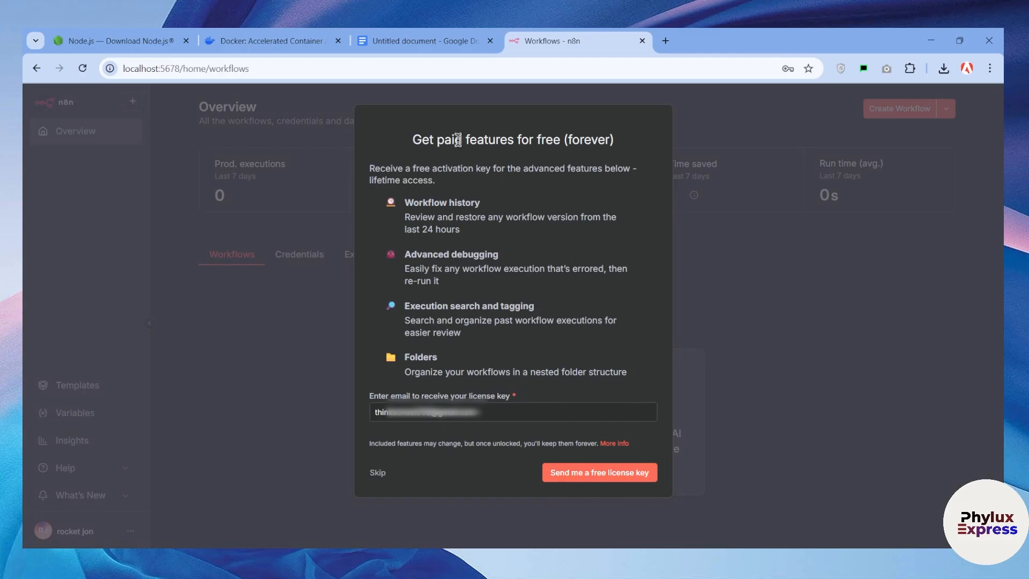
left_click_drag(455, 140, 655, 146)
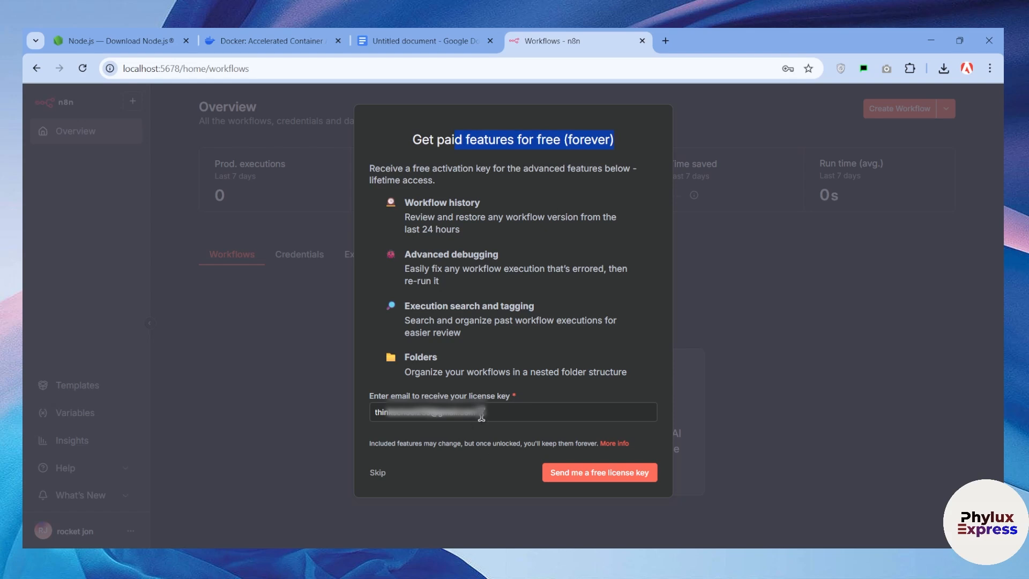
left_click_drag(496, 409, 240, 427)
left_click(507, 407)
left_click(582, 474)
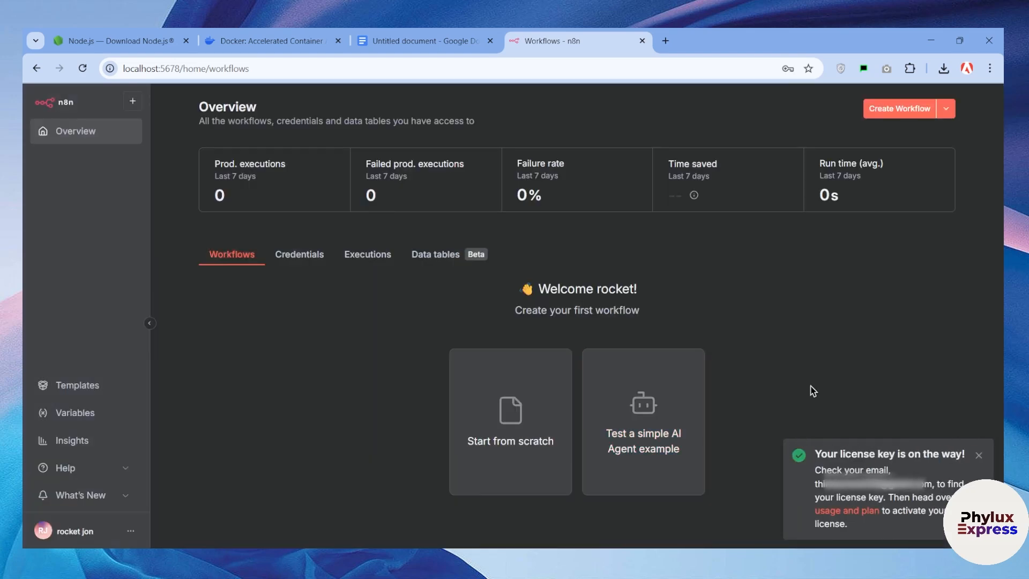
Open the Gmail inbox in a new tab by searching 'gmai' from the address bar
left_click(666, 40)
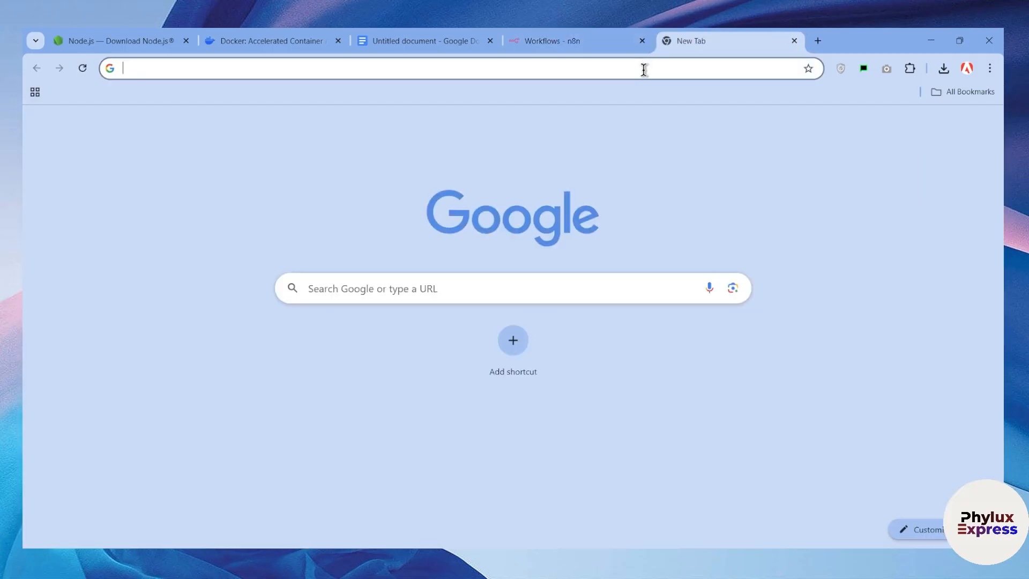
left_click(644, 68)
type("gmai")
key("Return")
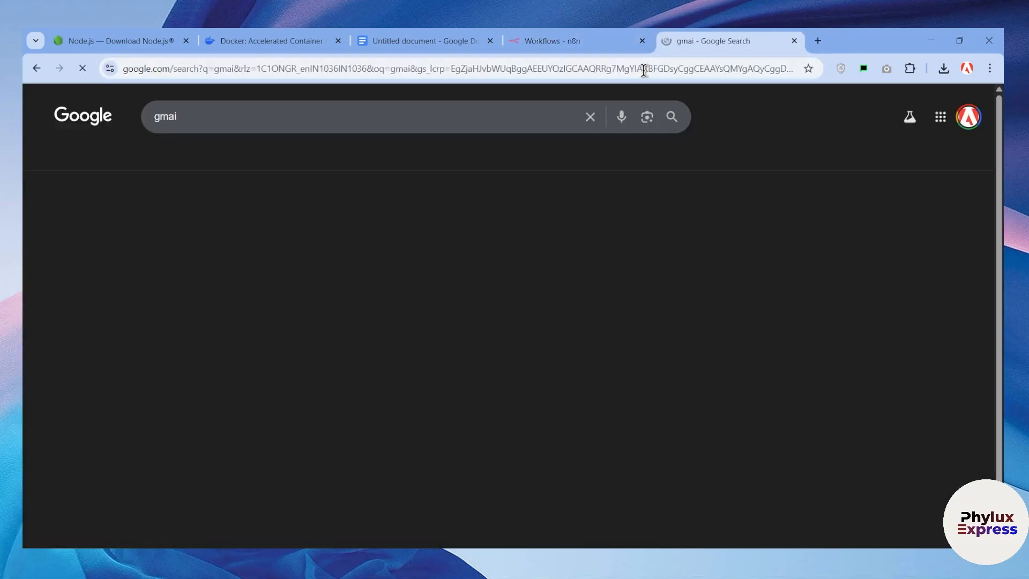
left_click(252, 280)
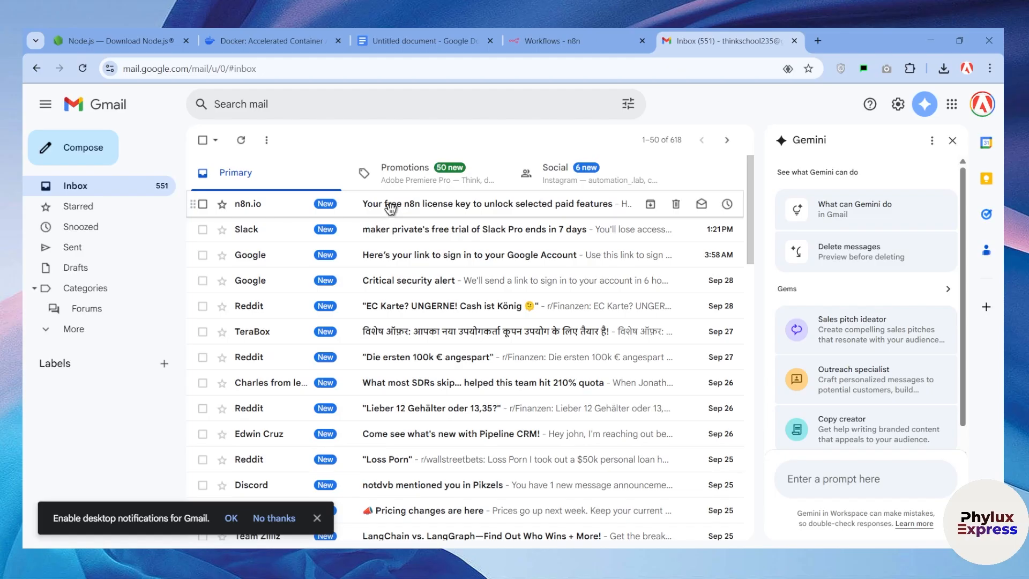
Open the n8n license key email and follow its Activate License Key link
left_click(390, 207)
scroll(454, 403, "down", 2)
scroll(453, 402, "up", 2)
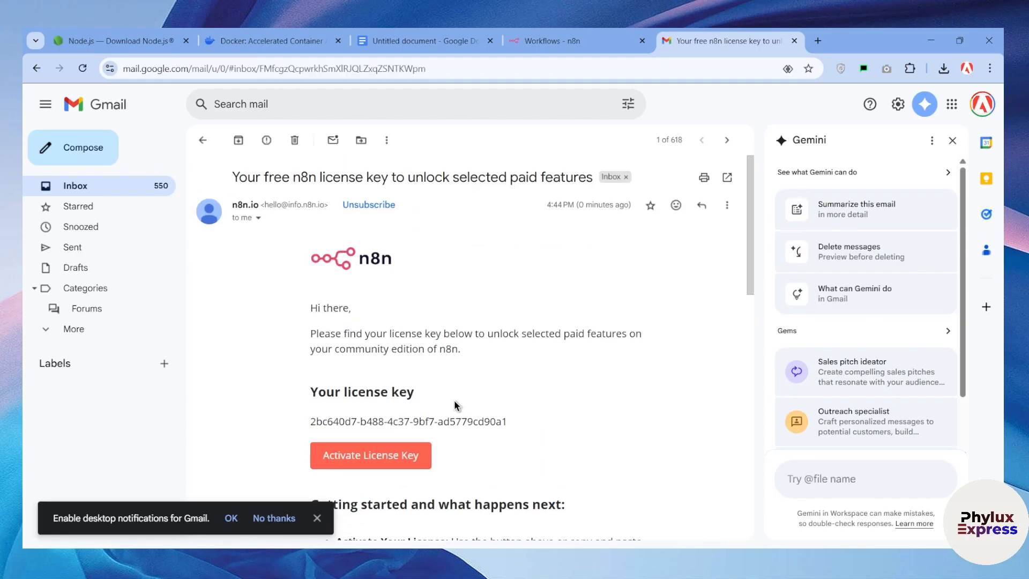
left_click(365, 454)
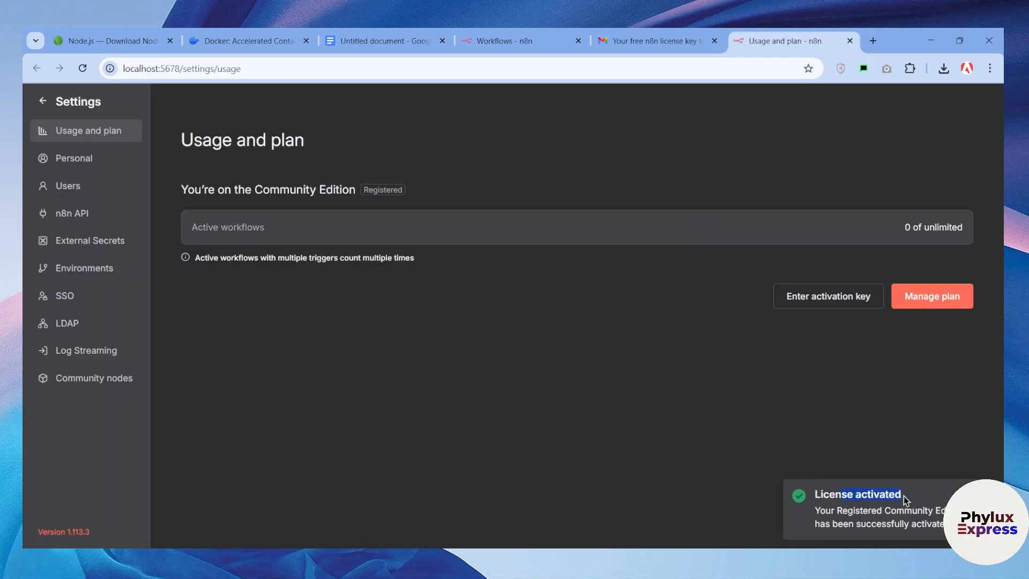
Go back from Settings to the n8n workflows Overview page
left_click(72, 103)
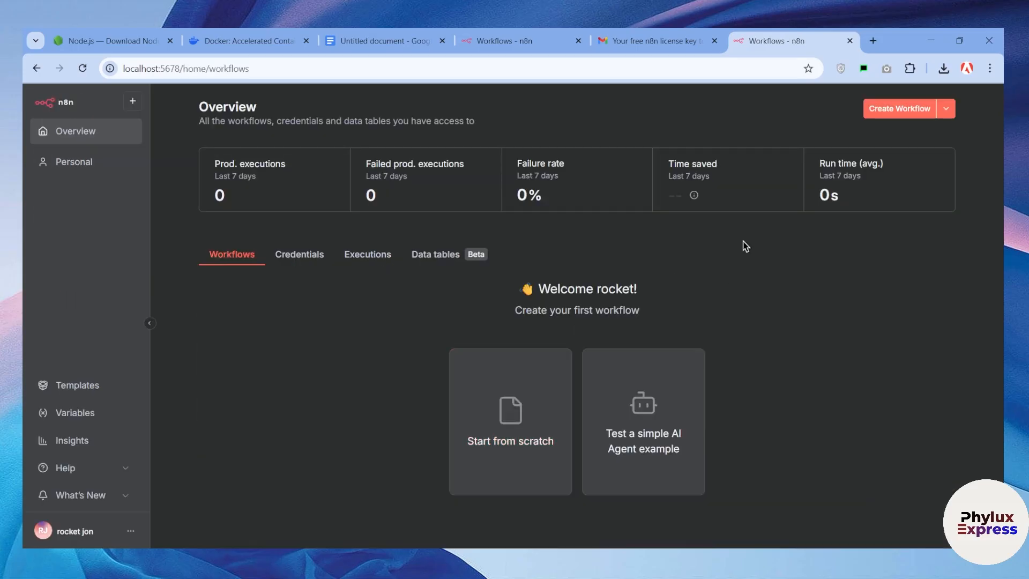